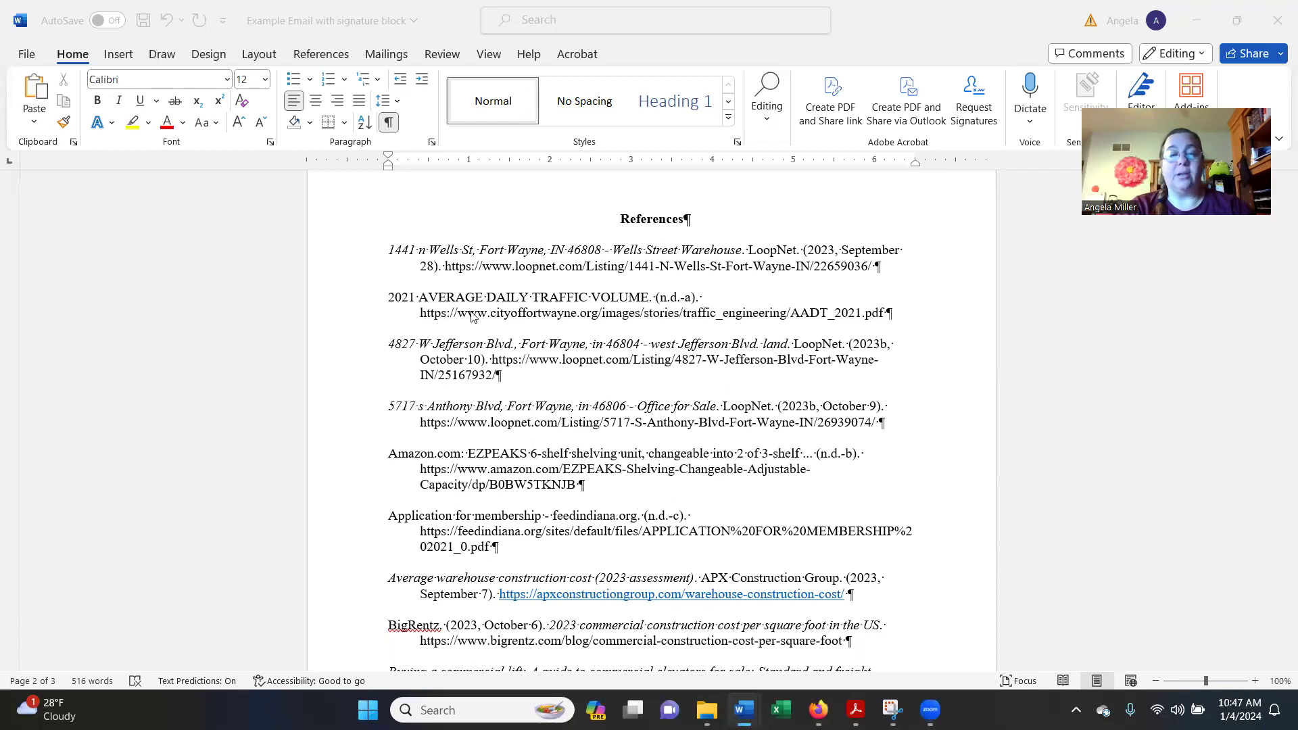
Bring the Word References document forward and place the cursor in its first reference entry
{"action": "left_click", "coordinate": [434, 262]}
{"action": "left_click", "coordinate": [405, 255]}
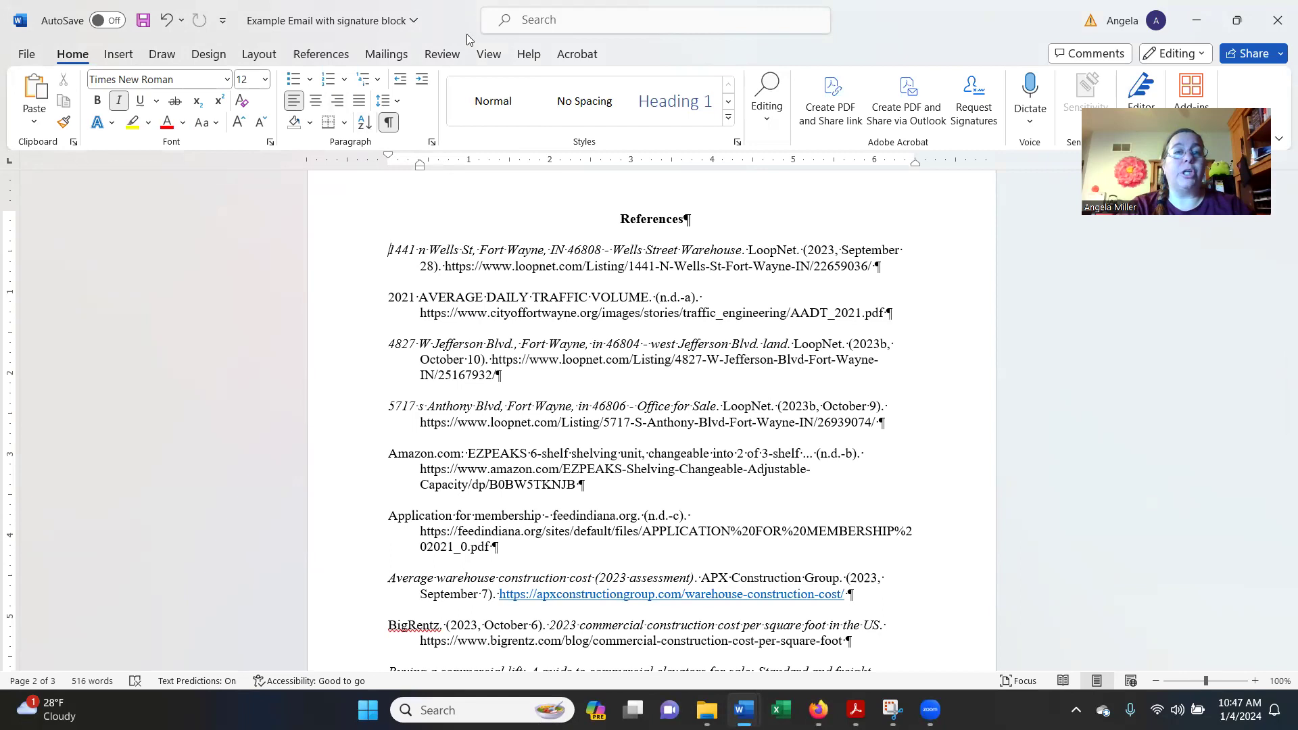
Make sure the ruler is shown from the View tab
{"action": "left_click", "coordinate": [490, 56]}
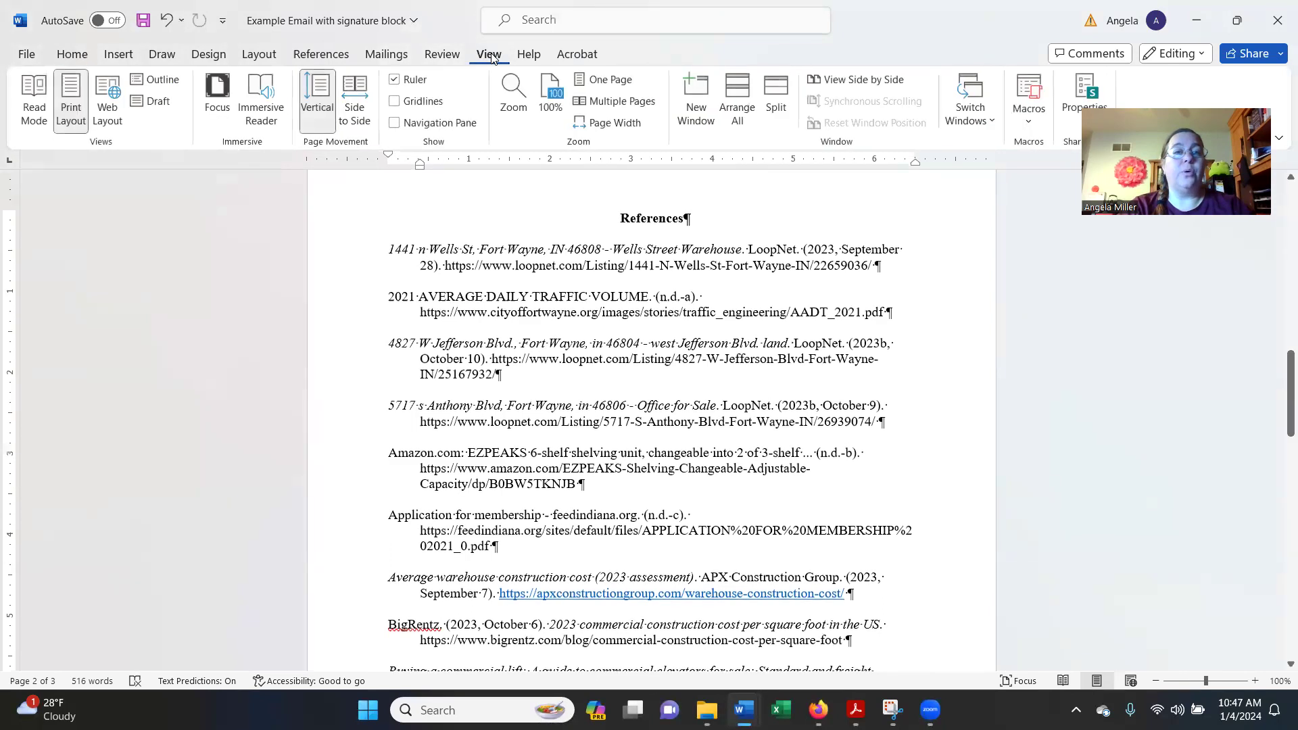
{"action": "left_click", "coordinate": [395, 81]}
{"action": "left_click", "coordinate": [395, 80]}
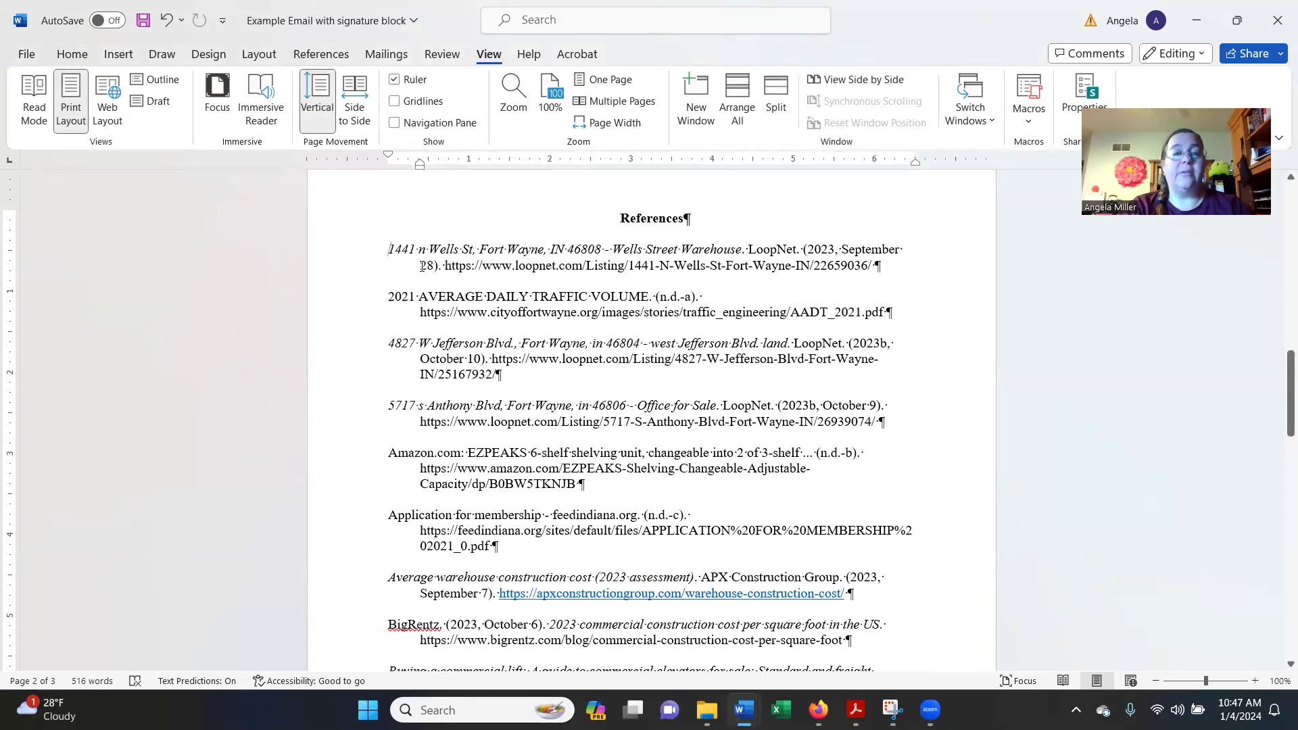
Drag the first reference's hanging-indent marker right so its wrapped line starts deeper
{"action": "left_click_drag", "start_coordinate": [390, 249], "coordinate": [471, 270]}
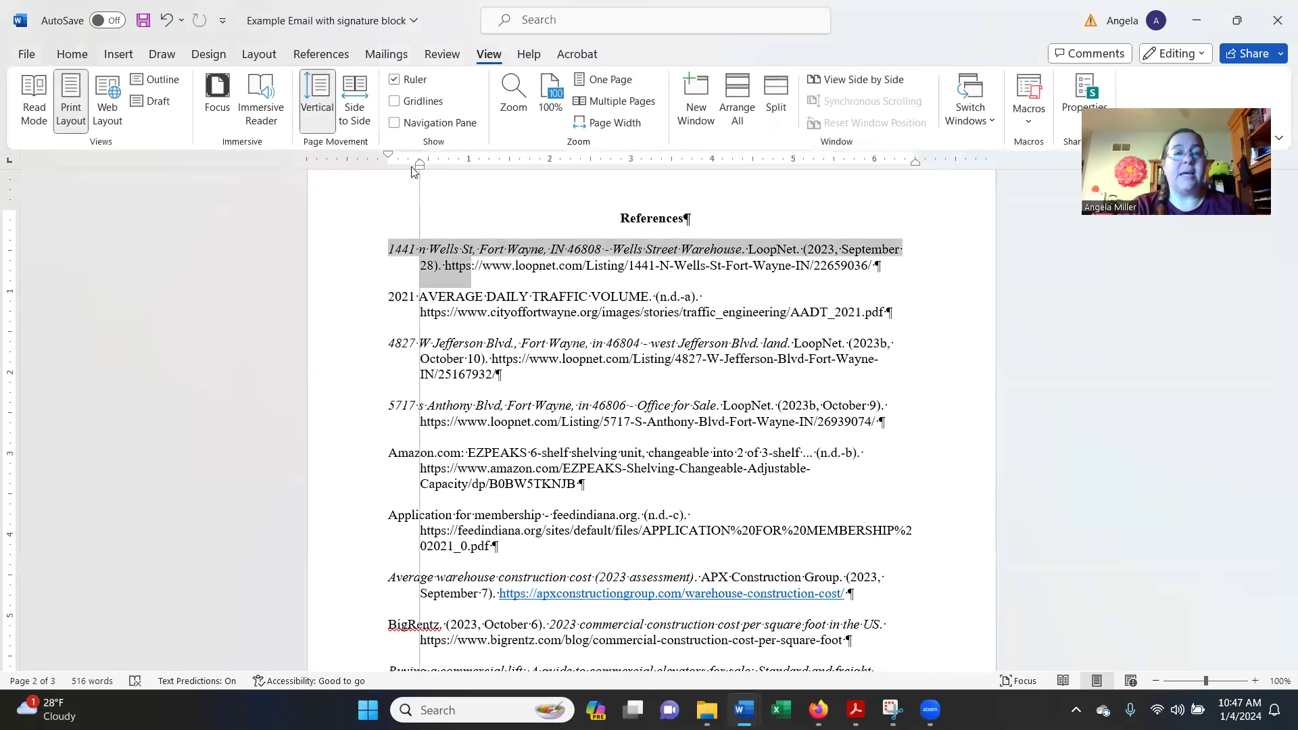
{"action": "mouse_move", "coordinate": [421, 173]}
{"action": "left_mouse_down"}
{"action": "mouse_move", "coordinate": [354, 155]}
{"action": "mouse_move", "coordinate": [389, 156]}
{"action": "left_mouse_up"}
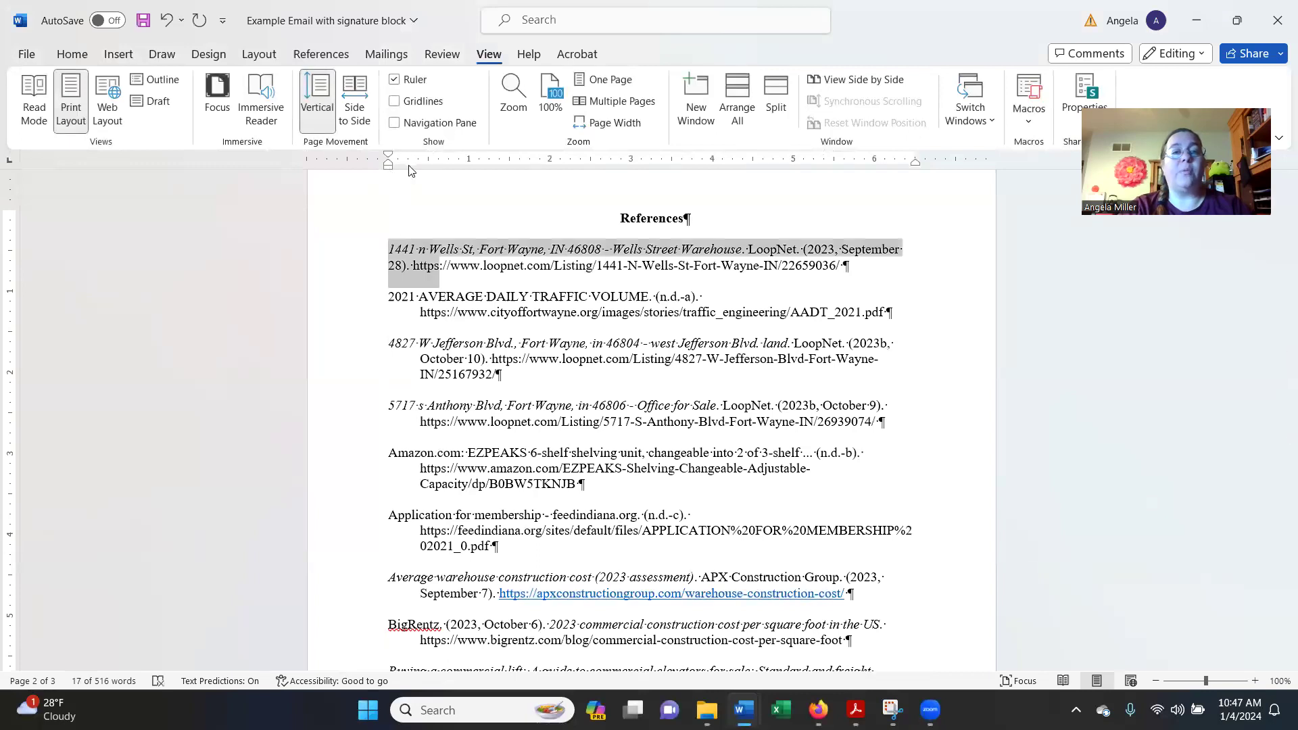
{"action": "left_click_drag", "start_coordinate": [388, 166], "coordinate": [428, 165]}
{"action": "mouse_move", "coordinate": [388, 249]}
{"action": "left_mouse_down"}
{"action": "mouse_move", "coordinate": [473, 270]}
{"action": "mouse_move", "coordinate": [480, 296]}
{"action": "left_mouse_up"}
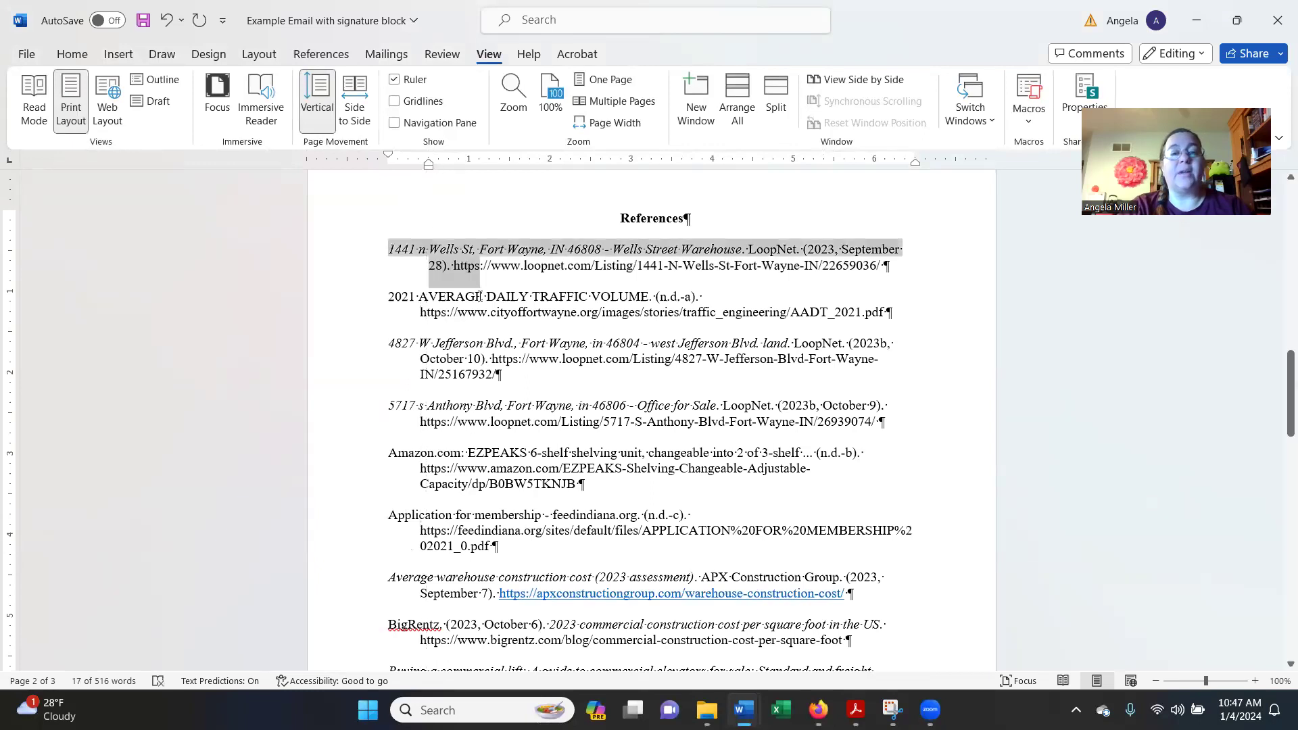
{"action": "left_click", "coordinate": [446, 255]}
{"action": "left_click", "coordinate": [446, 257]}
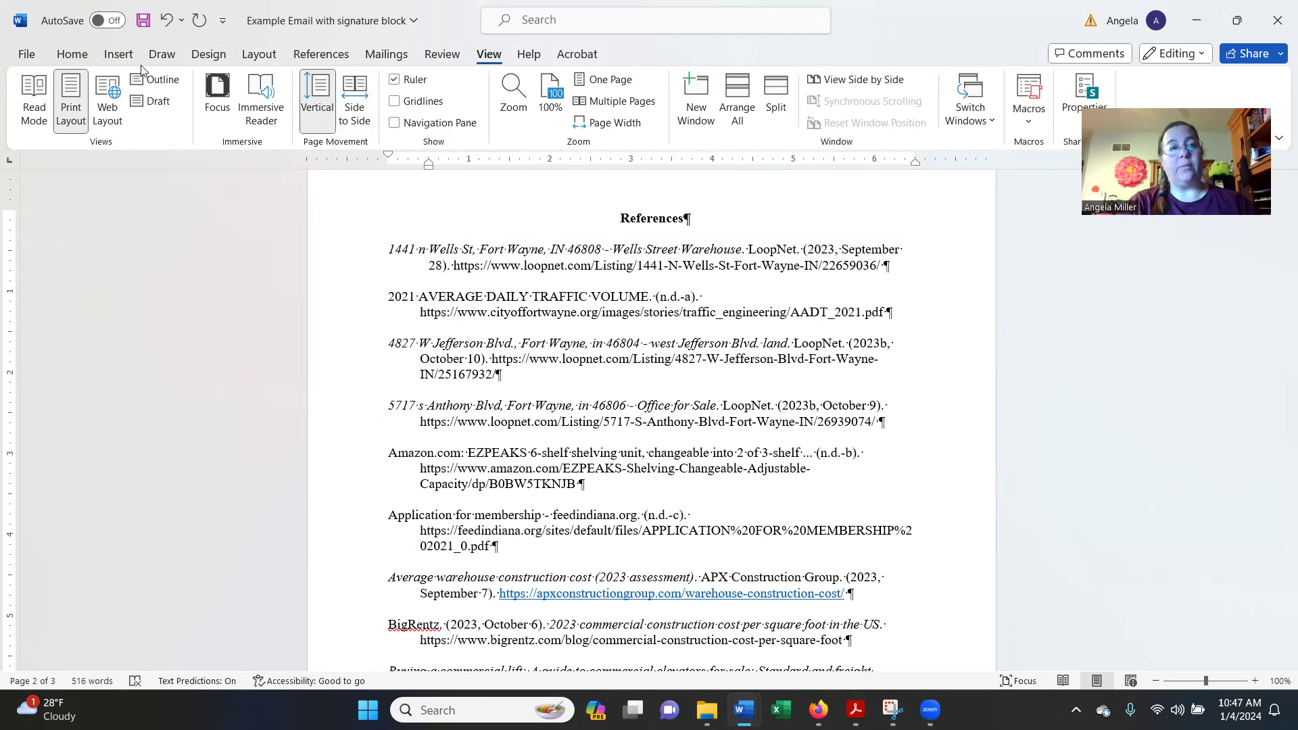
Return to Home with formatting marks showing and nudge the first reference's hanging indent slightly
{"action": "left_click", "coordinate": [73, 54]}
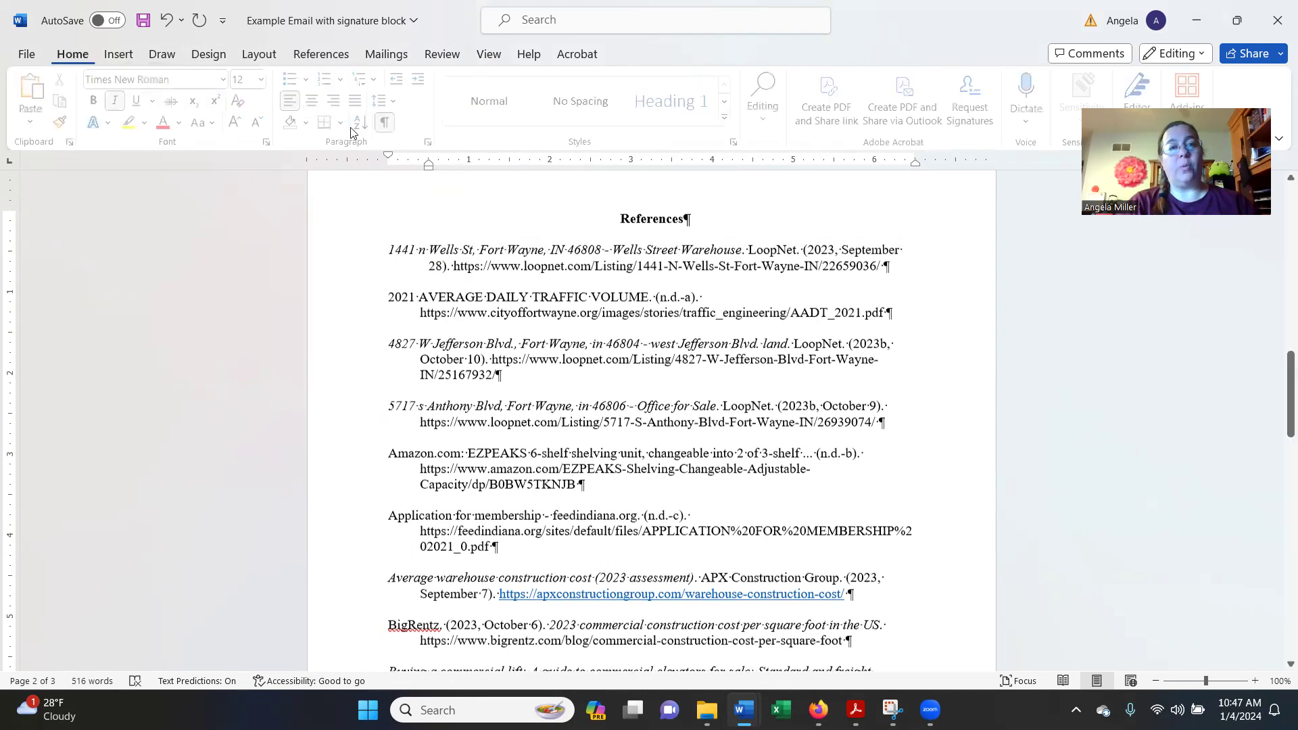
{"action": "left_click", "coordinate": [390, 122]}
{"action": "left_click", "coordinate": [392, 124]}
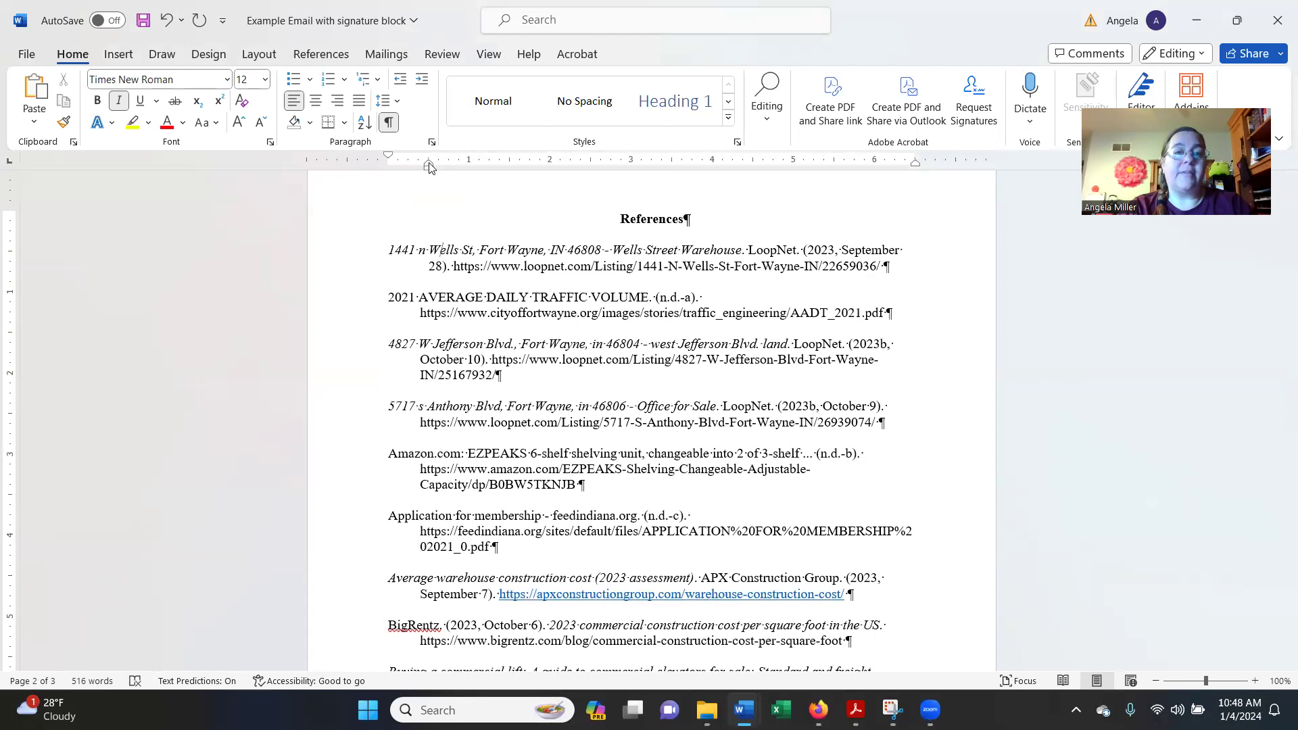
{"action": "left_click_drag", "start_coordinate": [429, 166], "coordinate": [425, 169]}
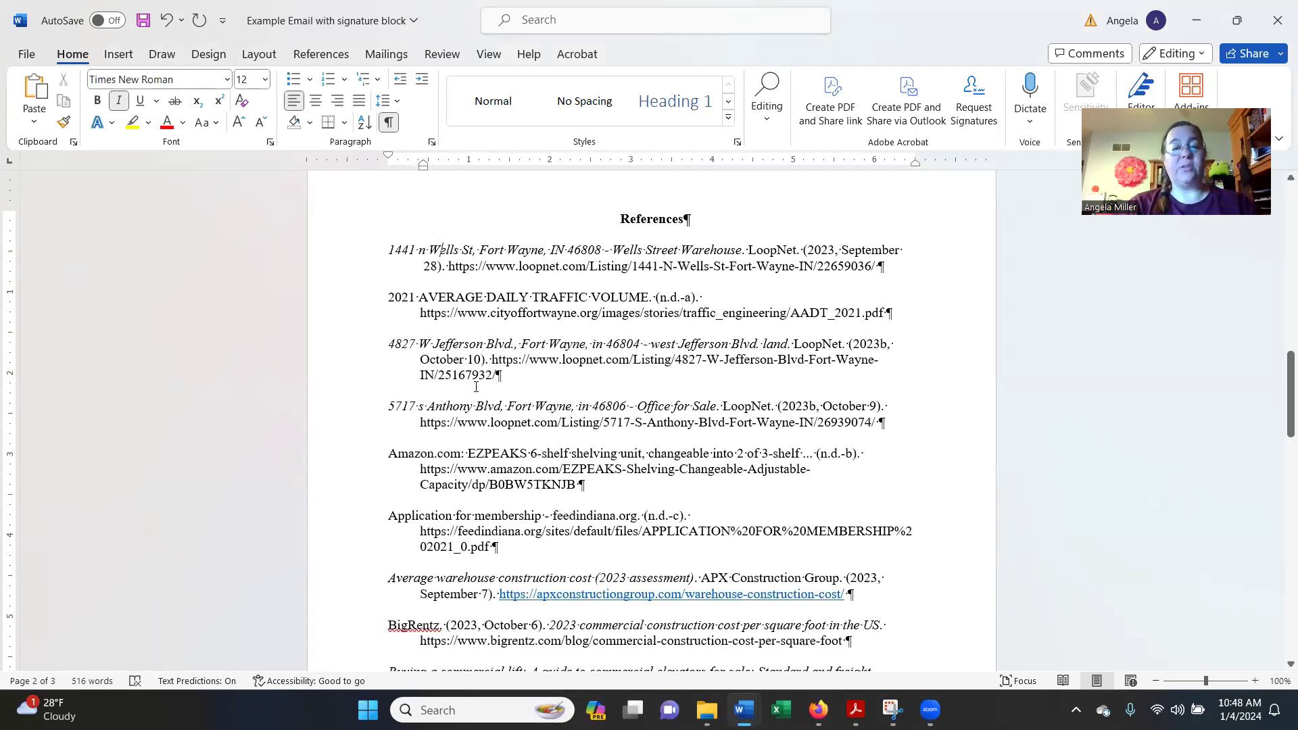
Check the 2021 AVERAGE and address references, then scroll down to the Food Waste entry
{"action": "left_click", "coordinate": [400, 297]}
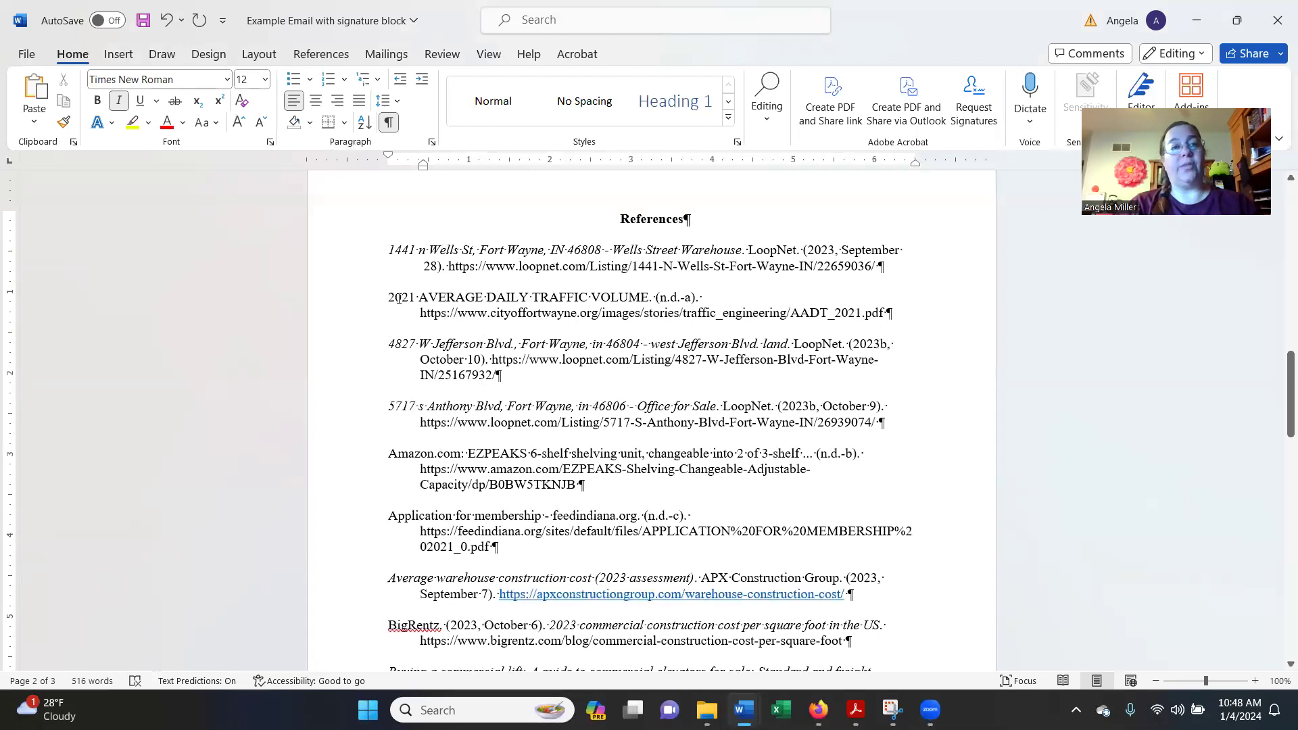
{"action": "left_click", "coordinate": [407, 343]}
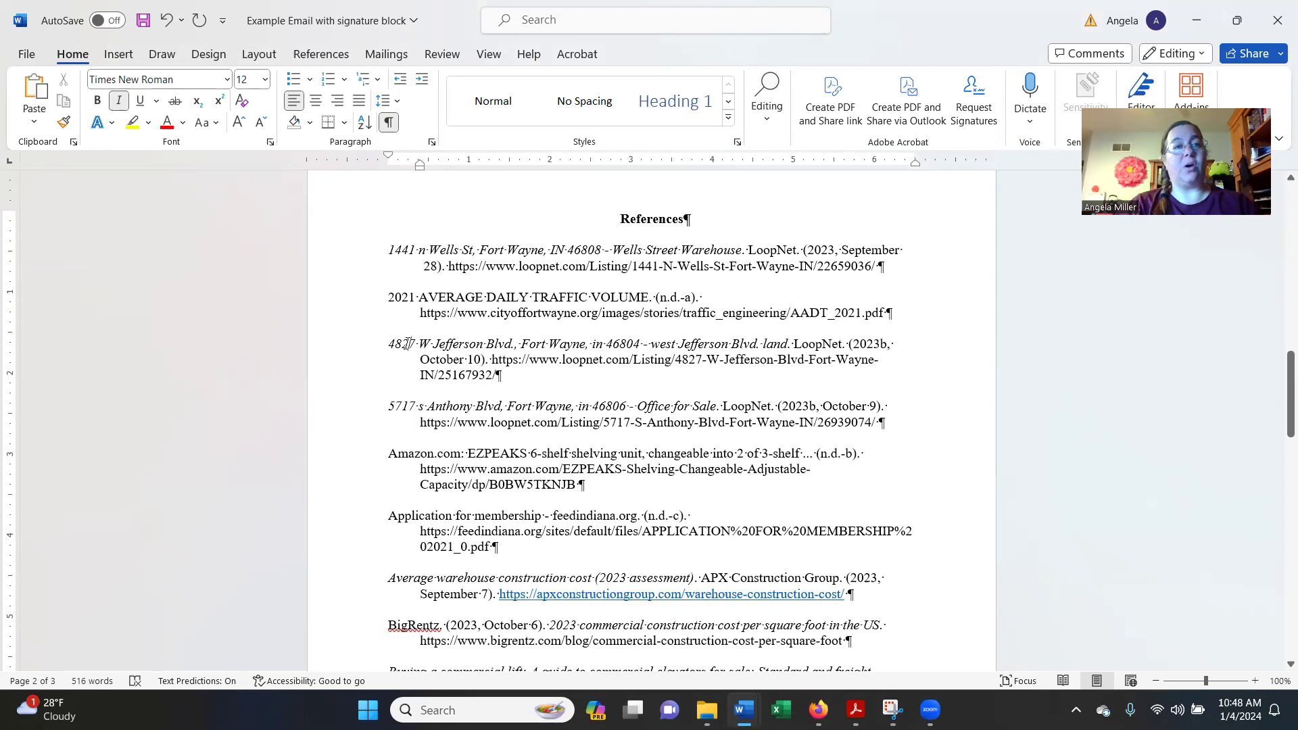
{"action": "left_click", "coordinate": [433, 298]}
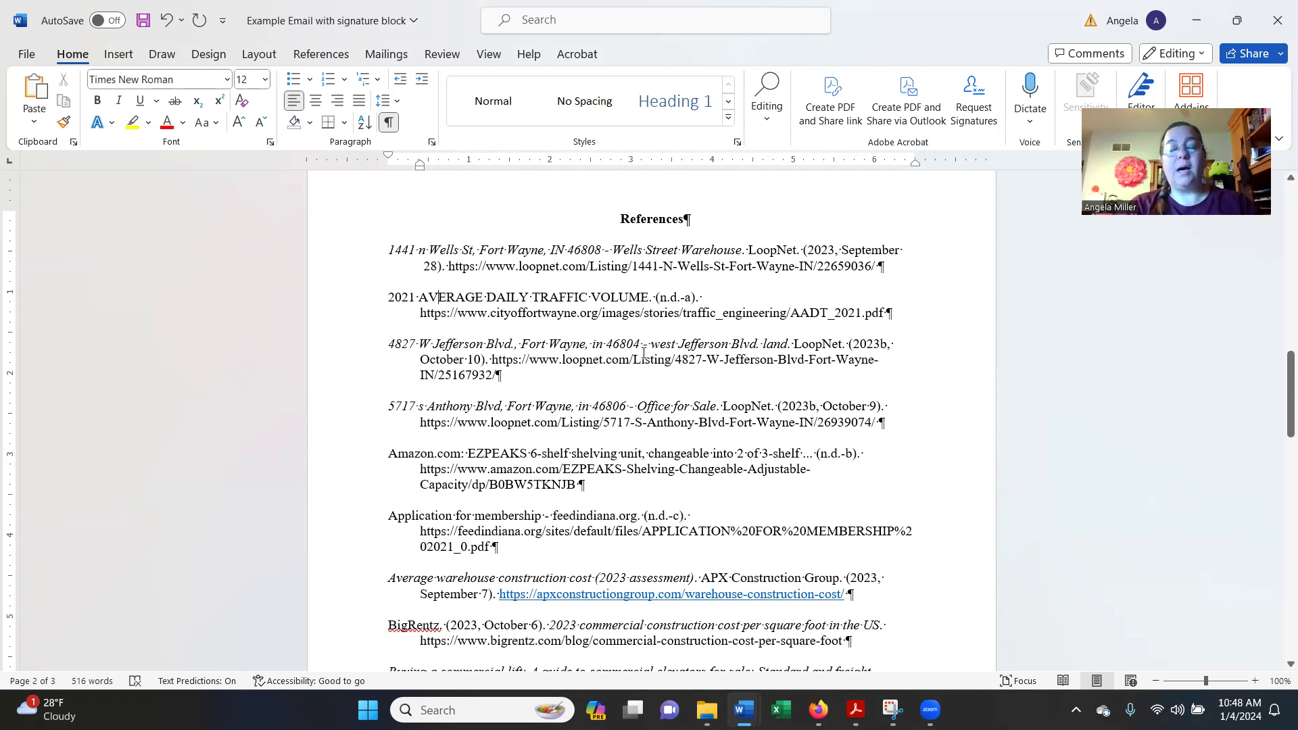
{"action": "left_click", "coordinate": [437, 410]}
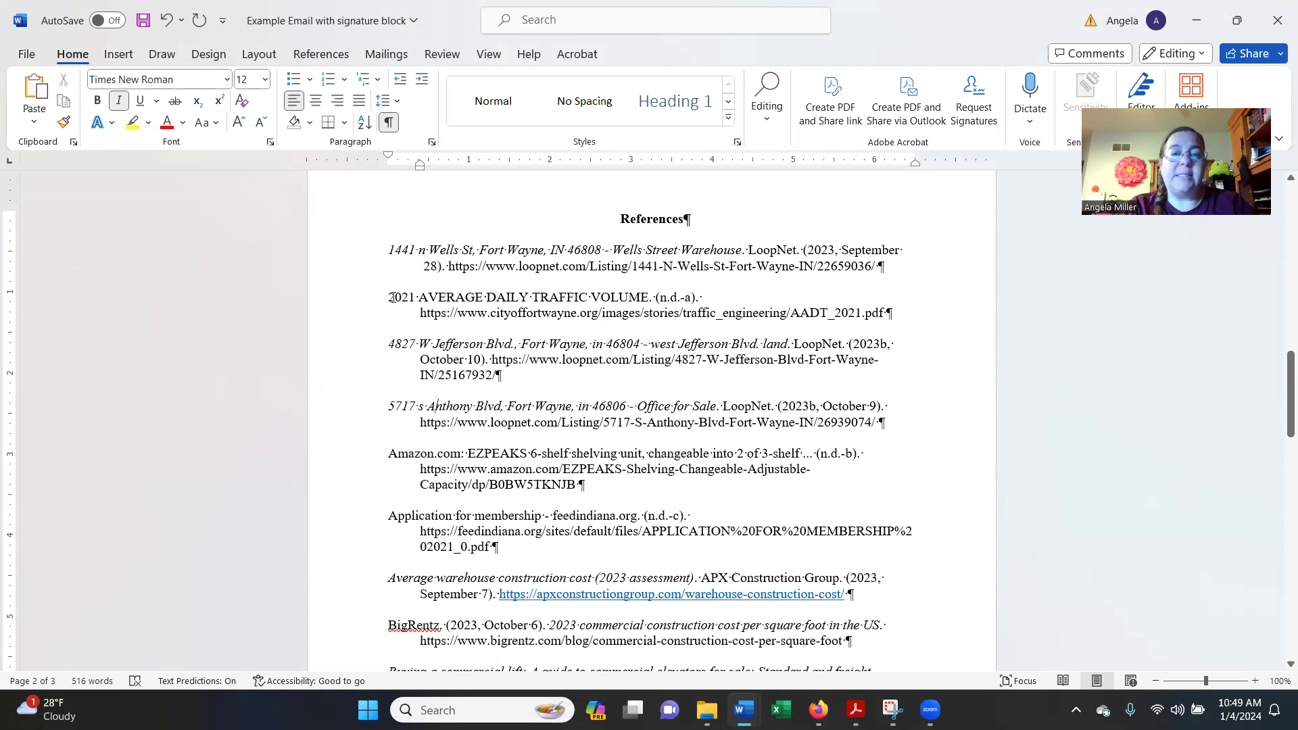
{"action": "left_click_drag", "start_coordinate": [391, 296], "coordinate": [493, 283]}
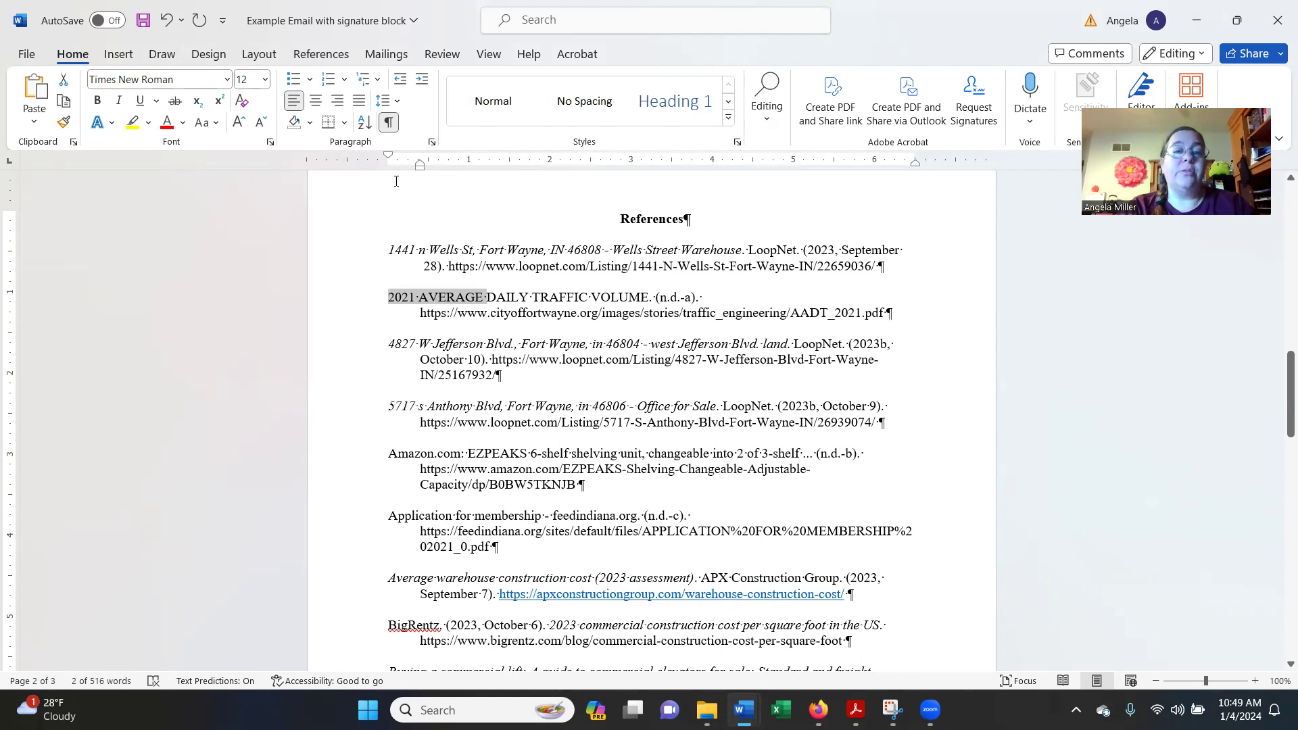
{"action": "left_click", "coordinate": [395, 410]}
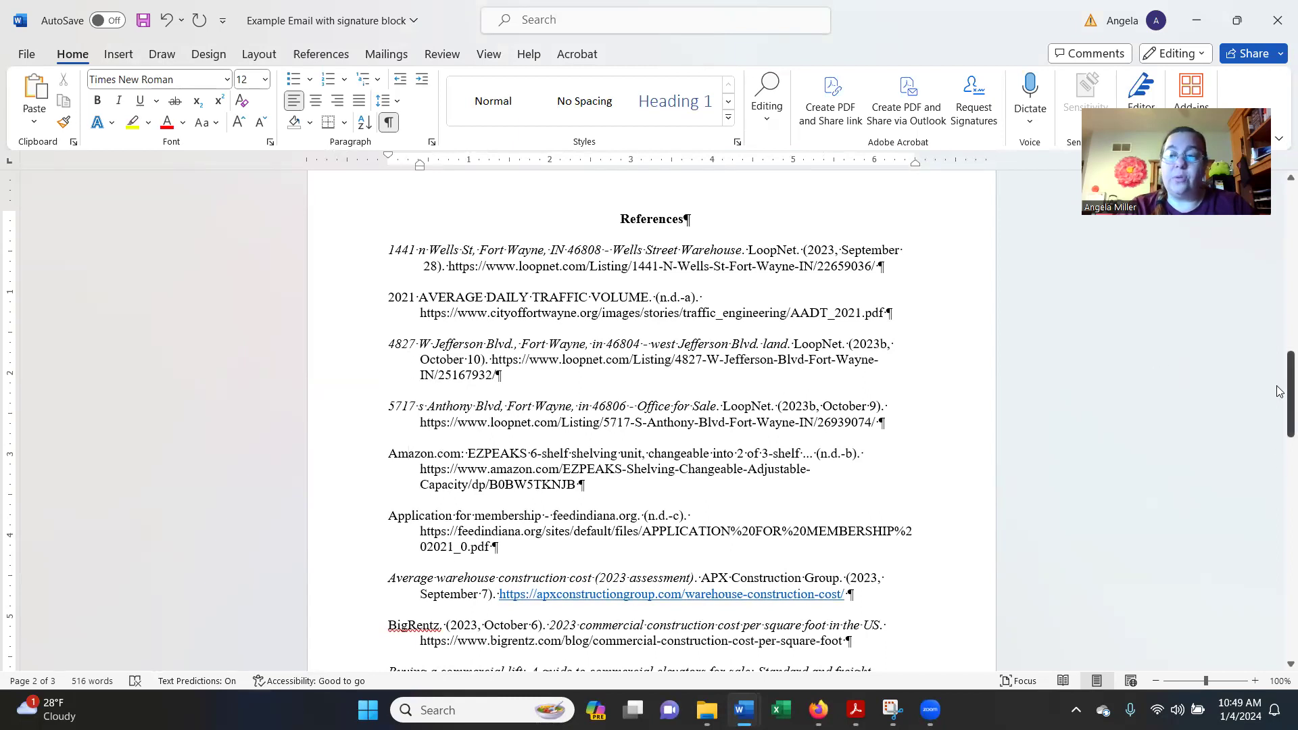
{"action": "left_click_drag", "start_coordinate": [1280, 389], "coordinate": [1280, 435]}
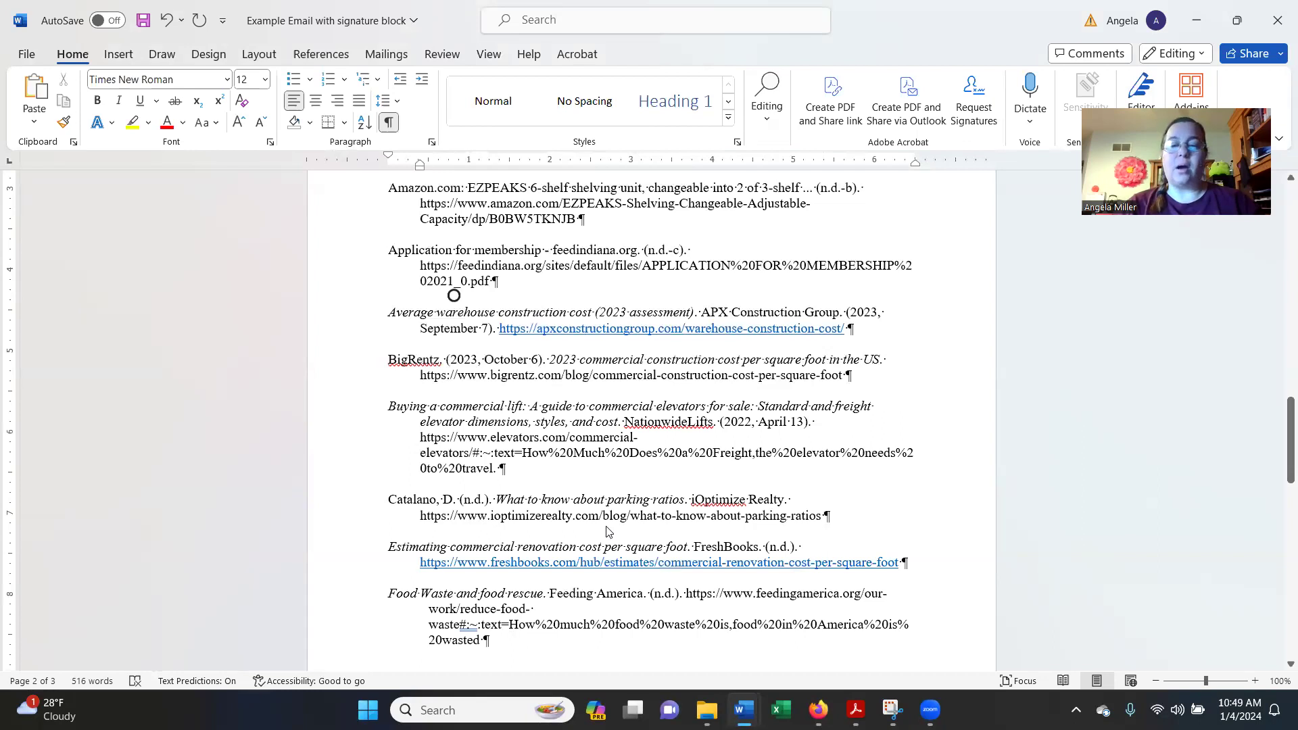
Scroll the Purdue OWL APA guide to 'Cite your source automatically in APA', then go to Citation Machine
{"action": "mouse_move", "coordinate": [818, 708]}
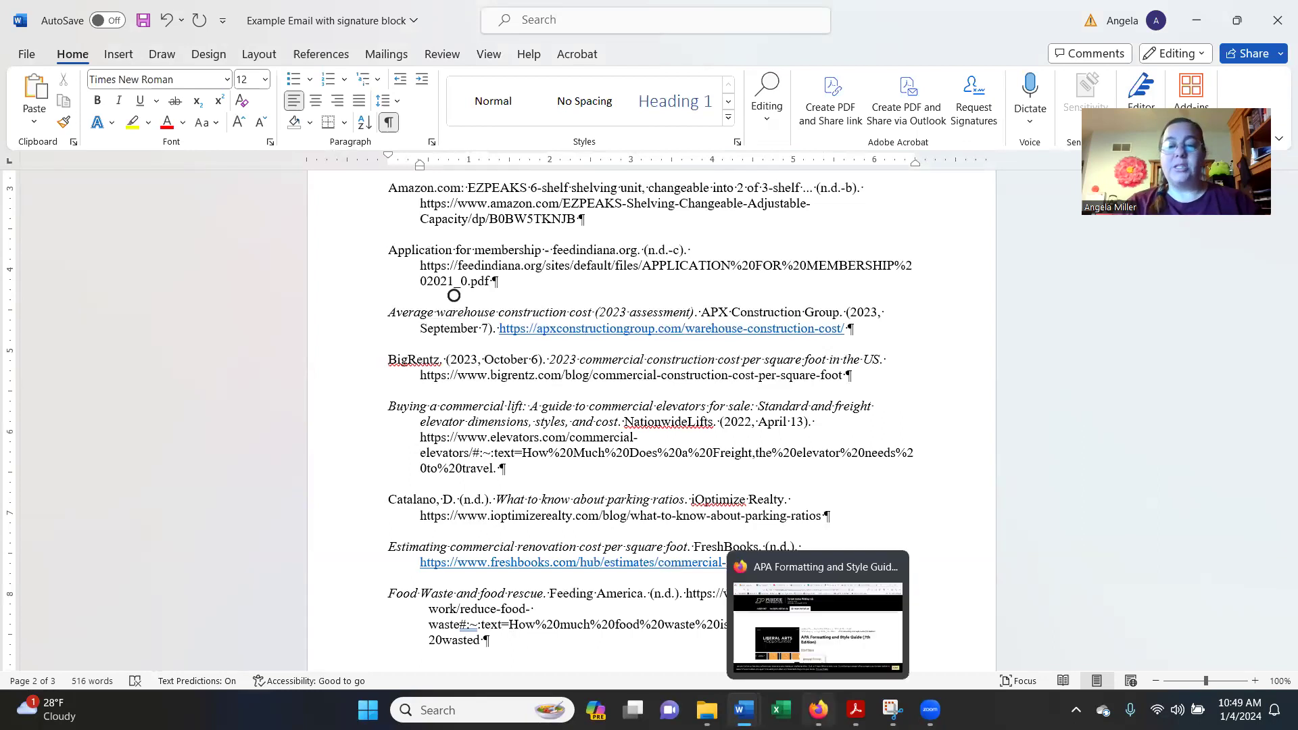
{"action": "left_click", "coordinate": [818, 625]}
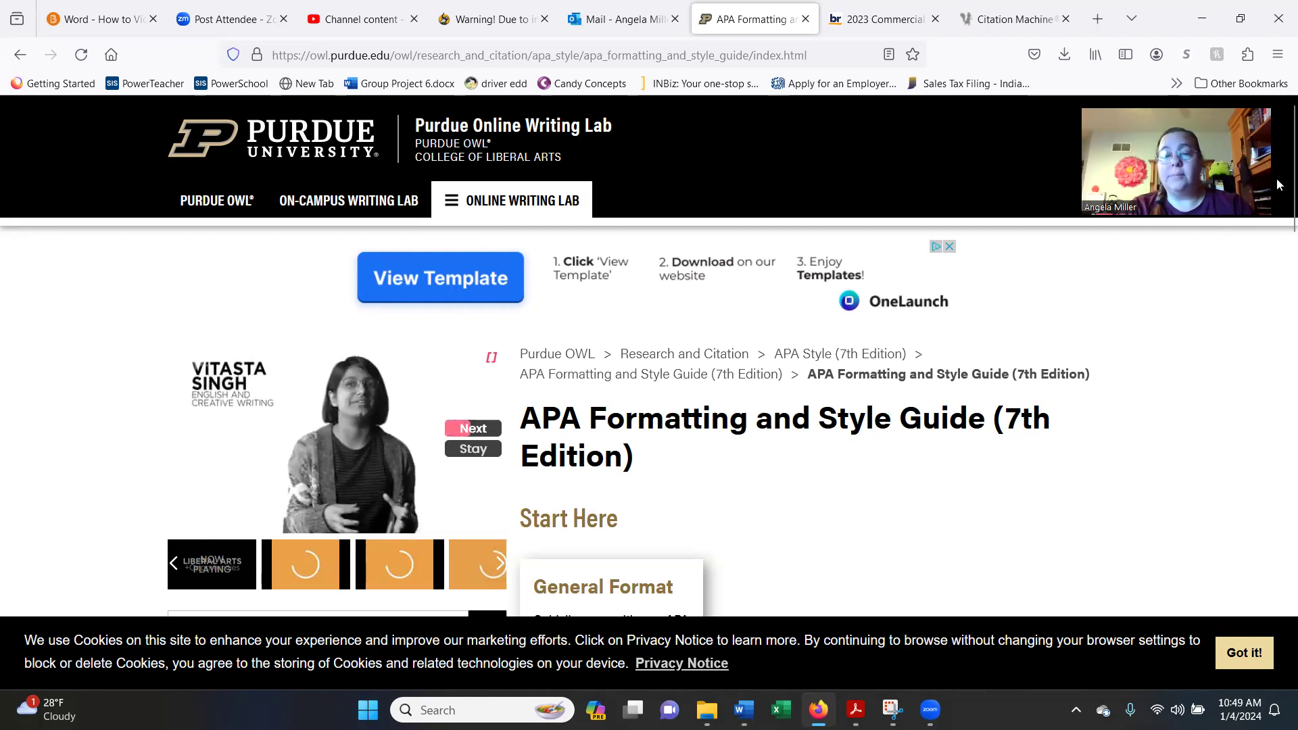
{"action": "scroll", "coordinate": [1278, 185], "scroll_direction": "down", "scroll_amount": 5}
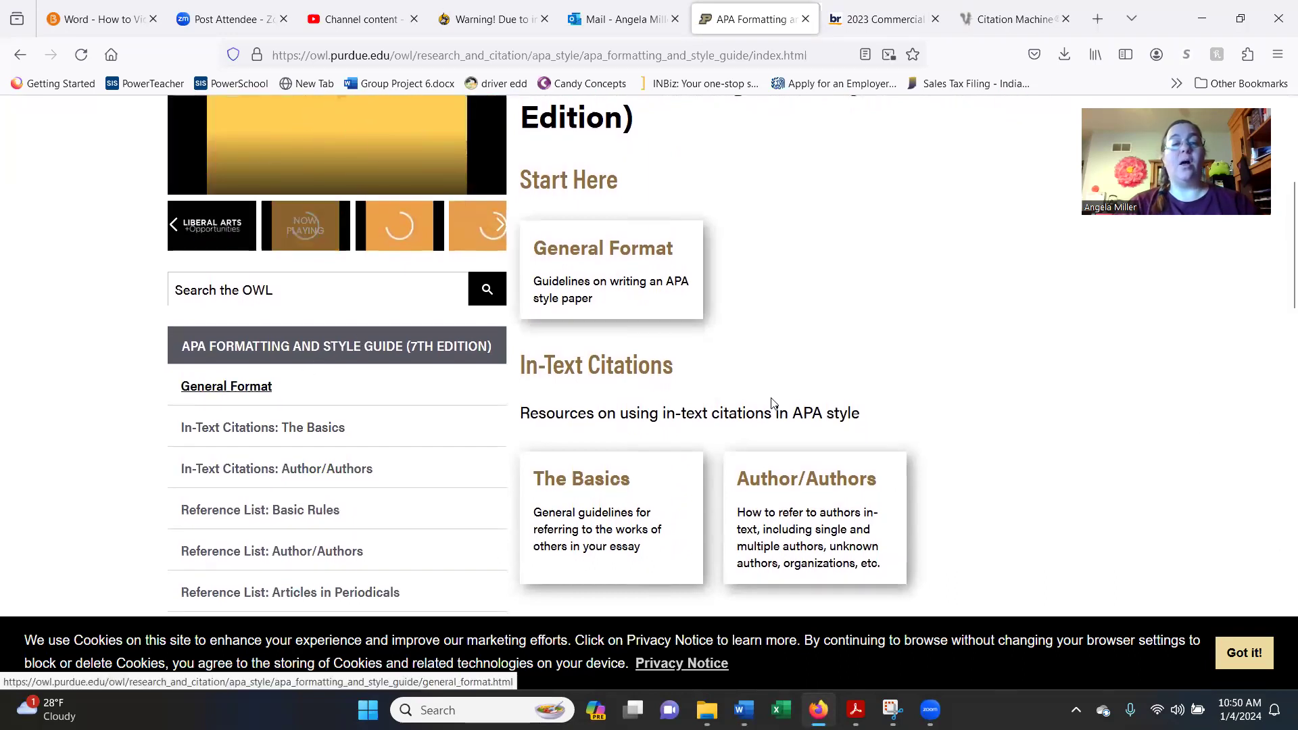
{"action": "scroll", "coordinate": [428, 329], "scroll_direction": "down", "scroll_amount": 4}
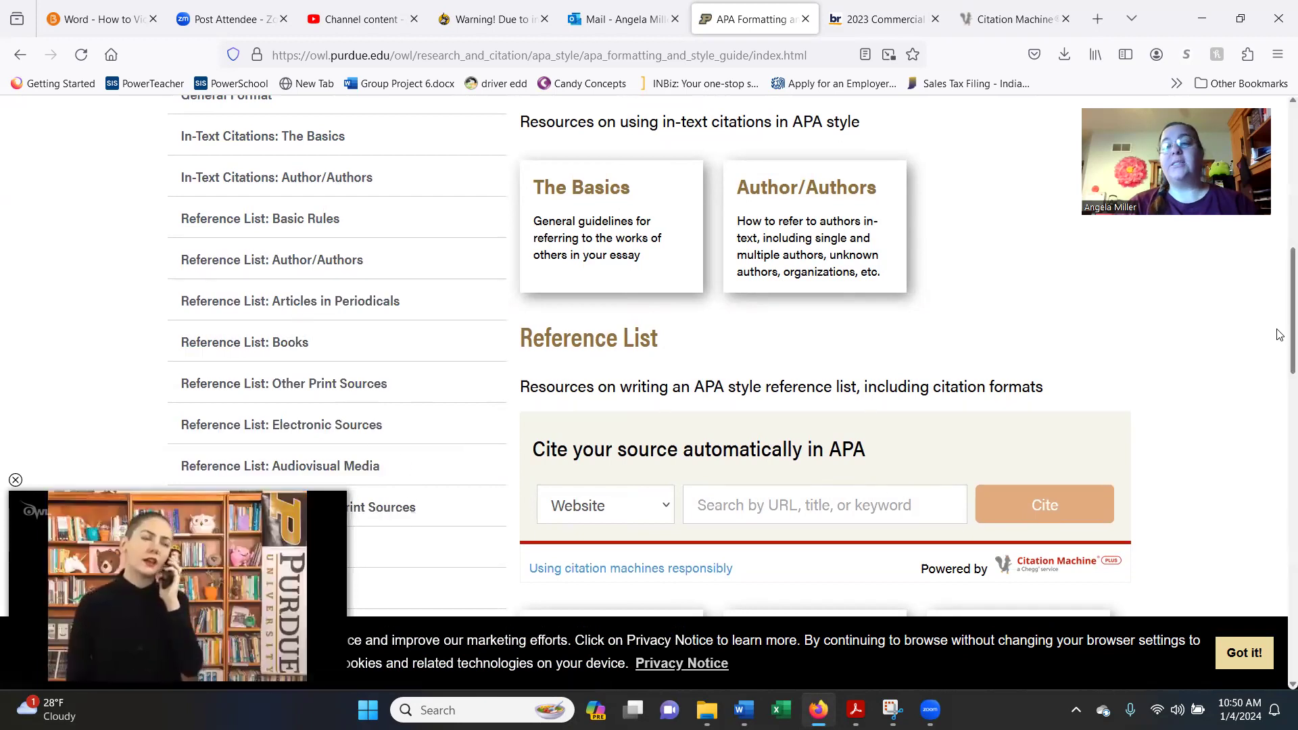
{"action": "scroll", "coordinate": [1277, 297], "scroll_direction": "up", "scroll_amount": 2}
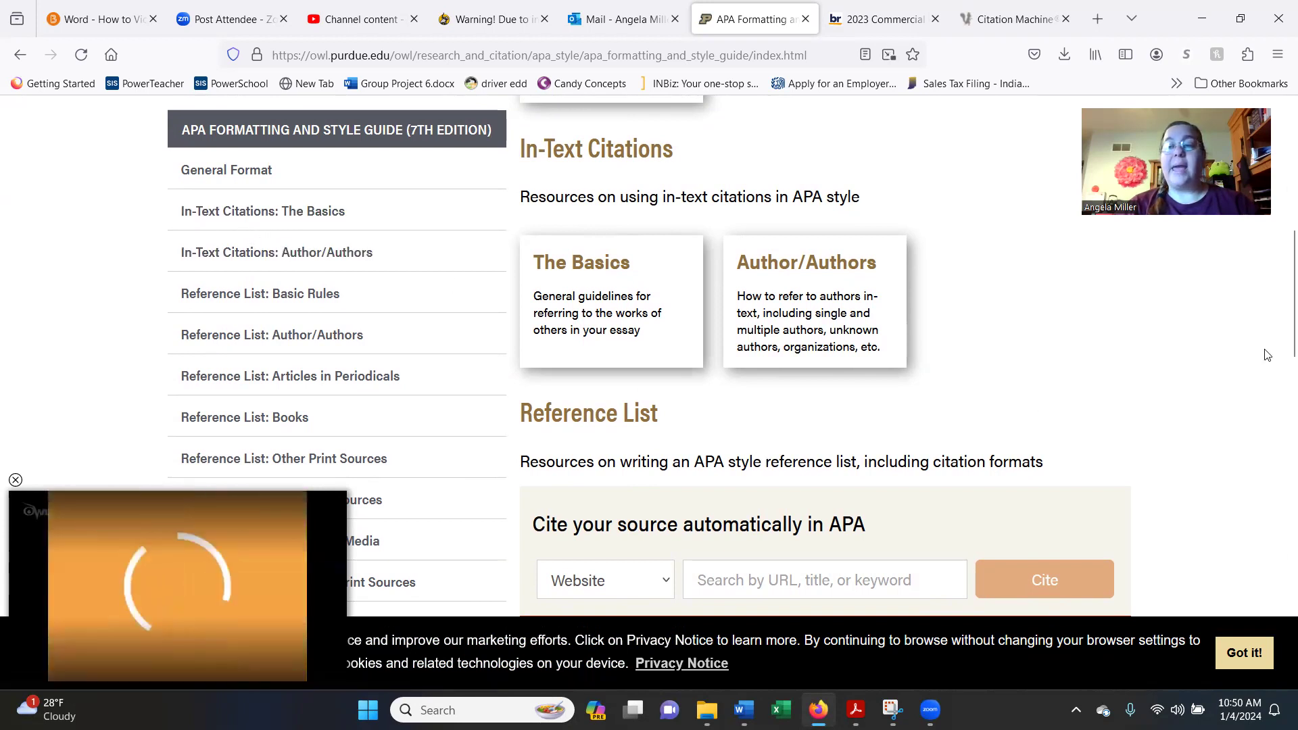
{"action": "scroll", "coordinate": [1281, 327], "scroll_direction": "down", "scroll_amount": 3}
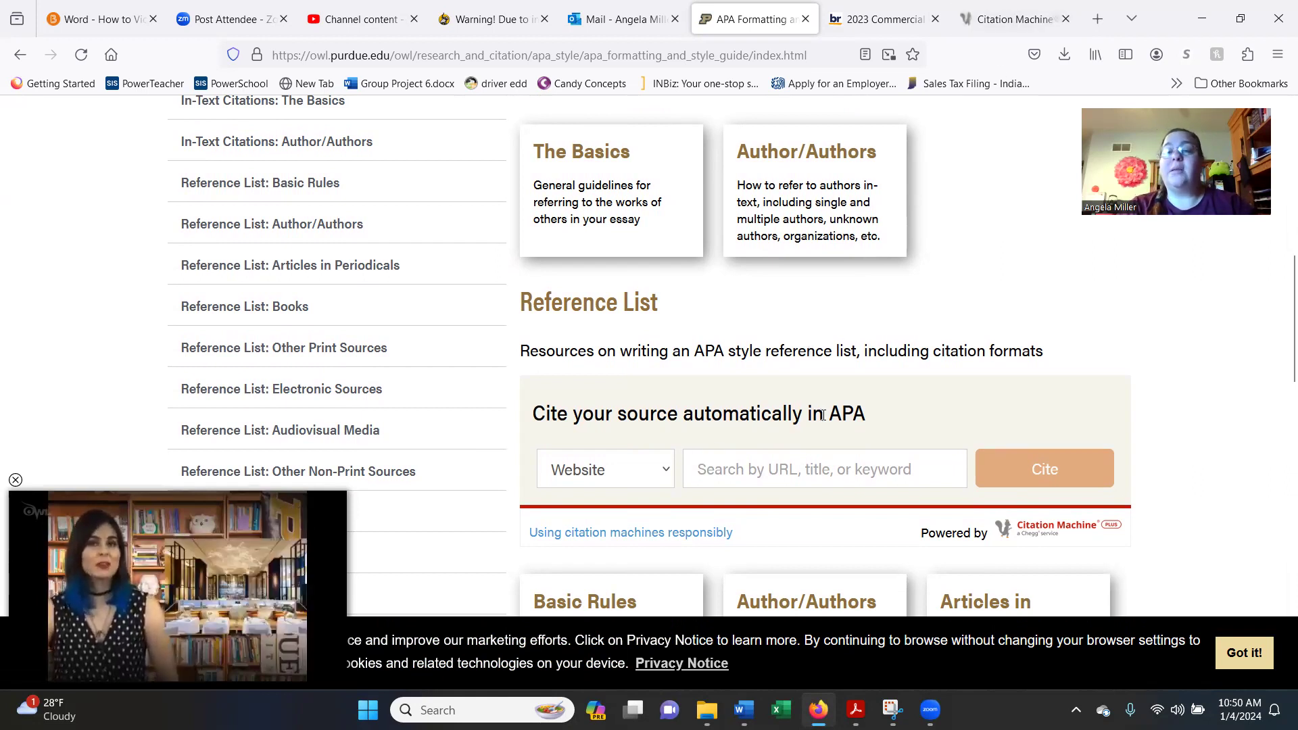
{"action": "left_click", "coordinate": [1008, 6]}
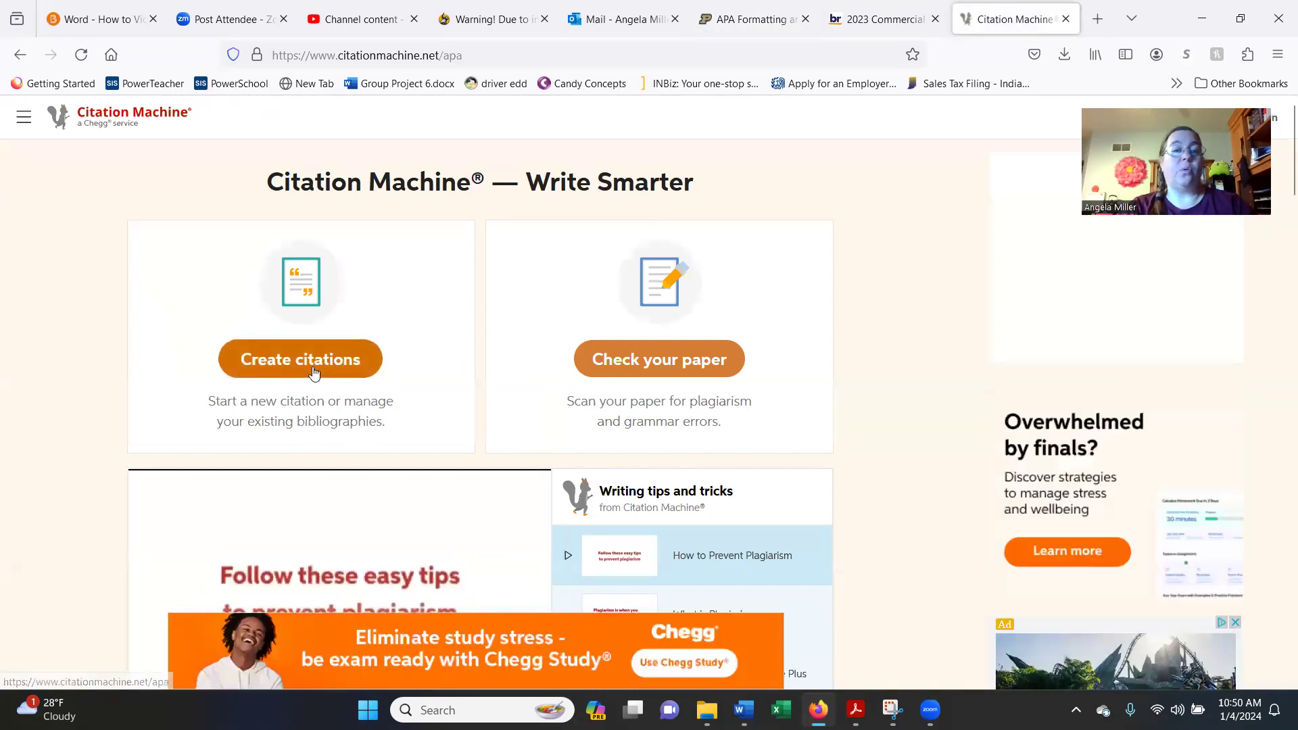
Start a Website citation and search for the pasted BigRentz article URL
{"action": "left_click", "coordinate": [301, 359]}
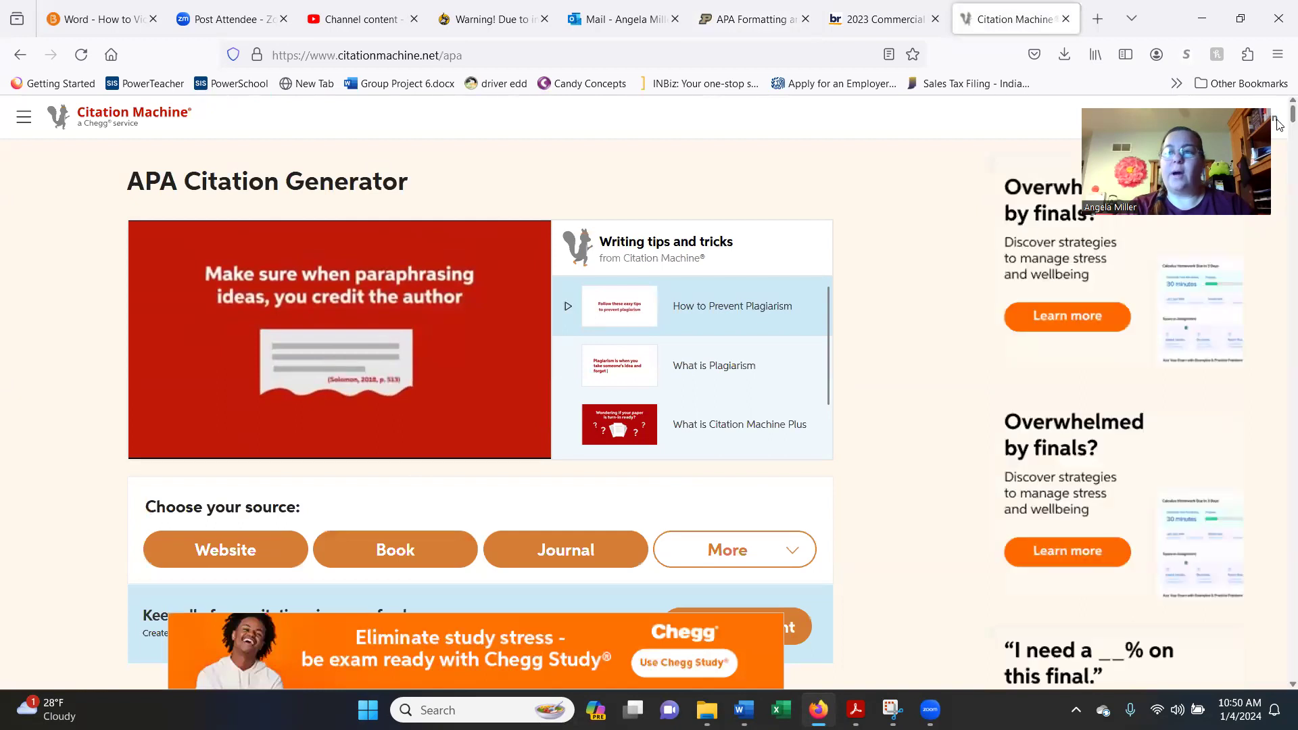
{"action": "scroll", "coordinate": [1278, 120], "scroll_direction": "down", "scroll_amount": 5}
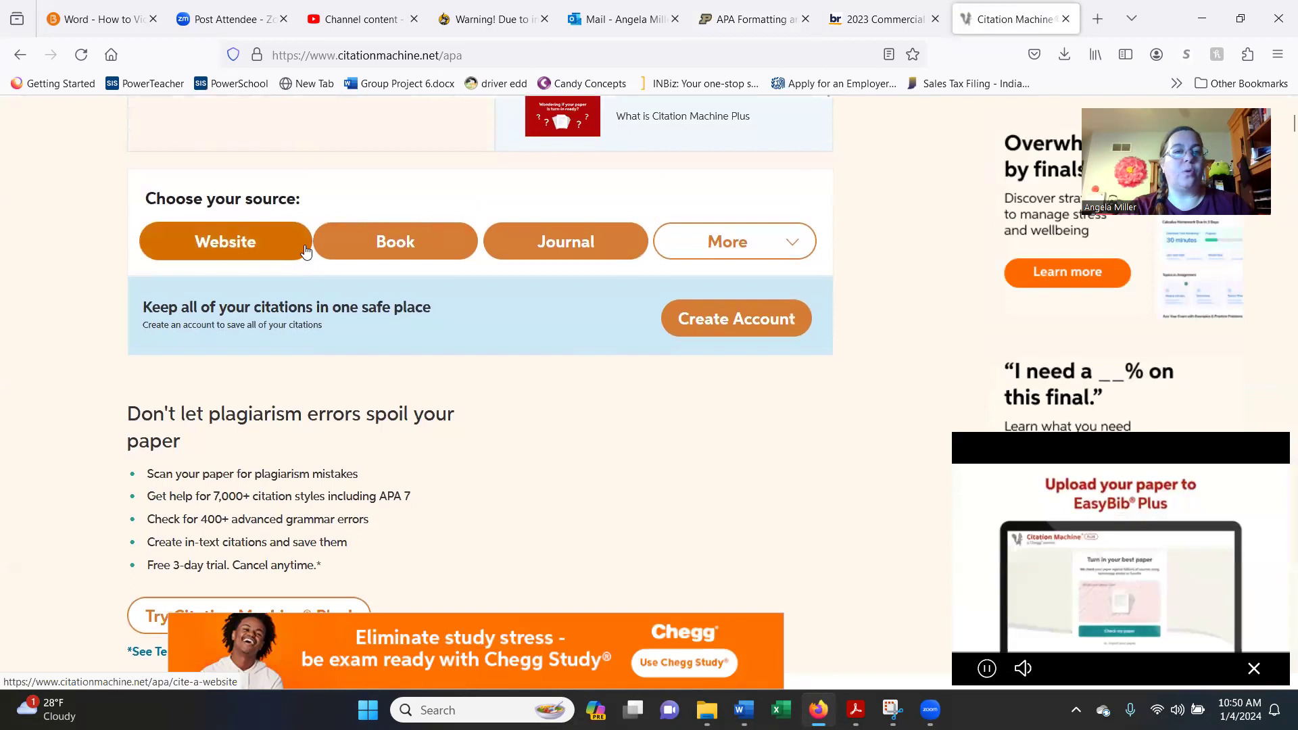
{"action": "left_click", "coordinate": [239, 244]}
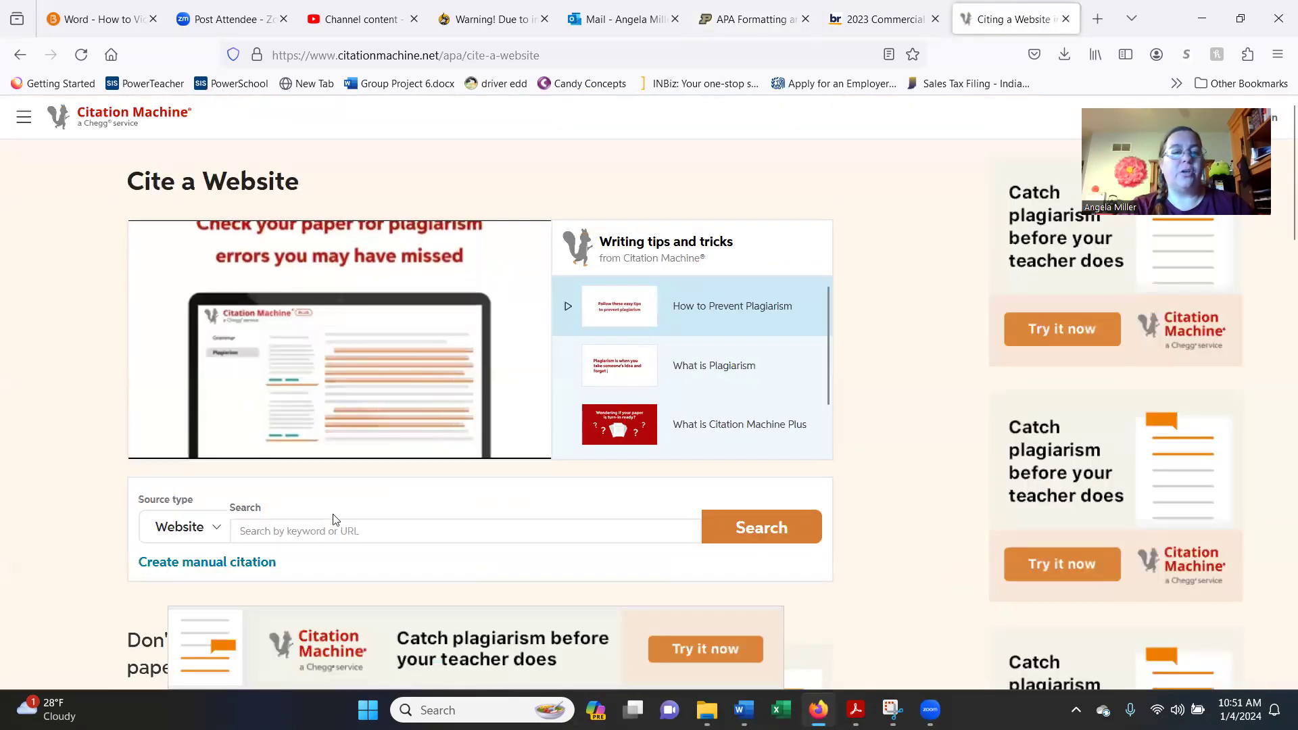
{"action": "left_click", "coordinate": [293, 534]}
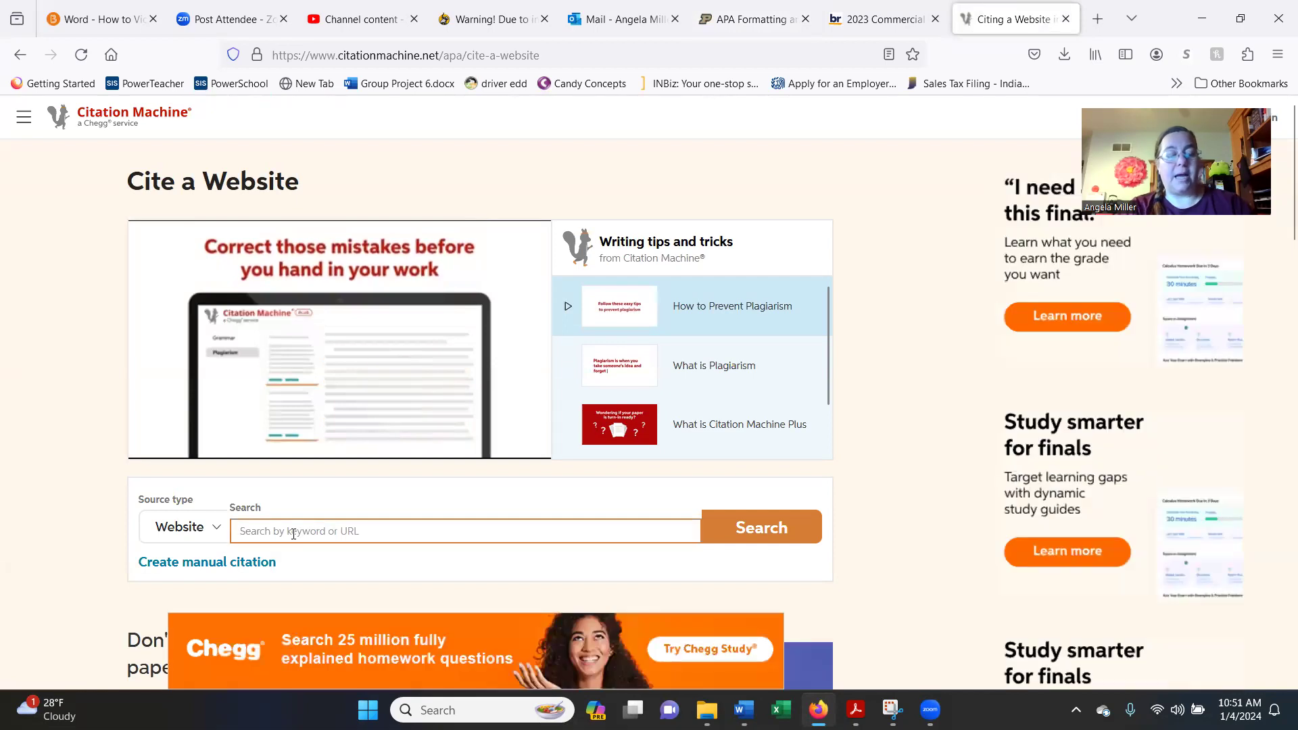
{"action": "type", "text": "https://www.bigrentz.com/blog/commercial-construction-cost-per-square-foot"}
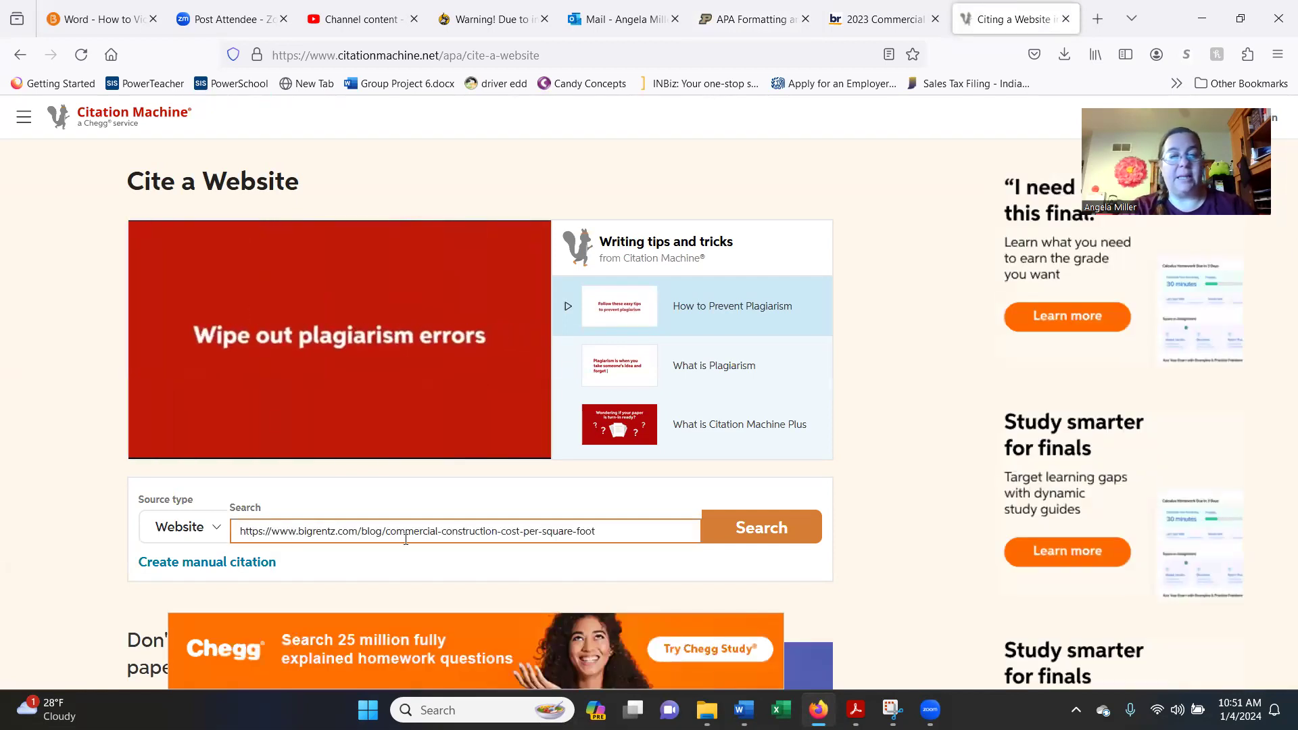
{"action": "left_click", "coordinate": [775, 540]}
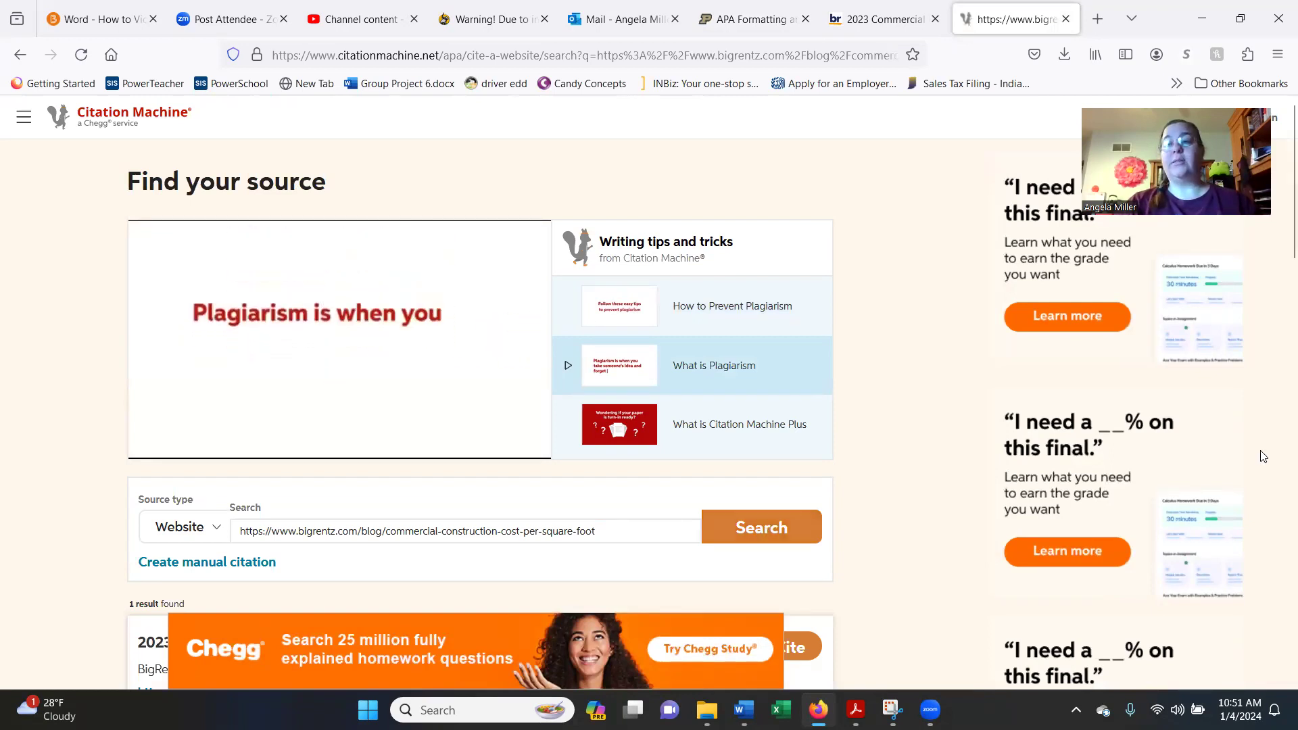
Cite the found BigRentz commercial construction cost article and review its retrieved details
{"action": "scroll", "coordinate": [581, 269], "scroll_direction": "down", "scroll_amount": 5}
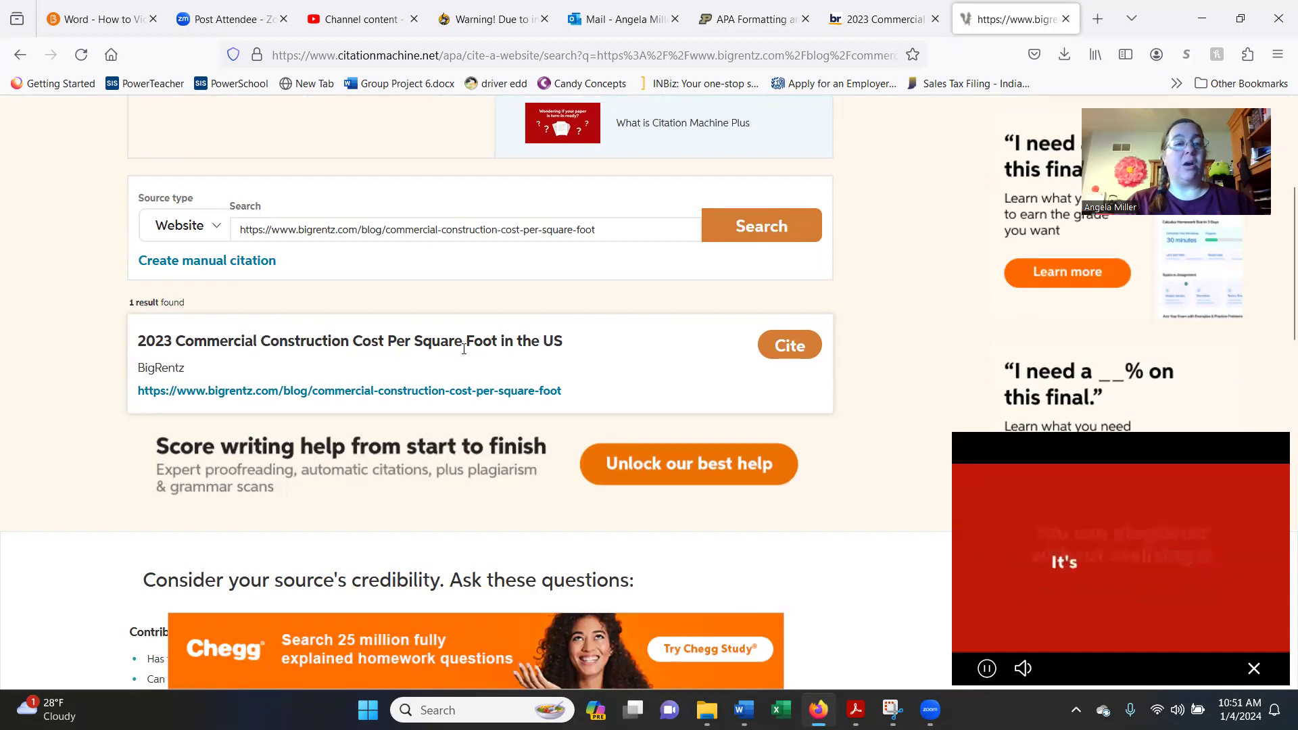
{"action": "left_click", "coordinate": [790, 347]}
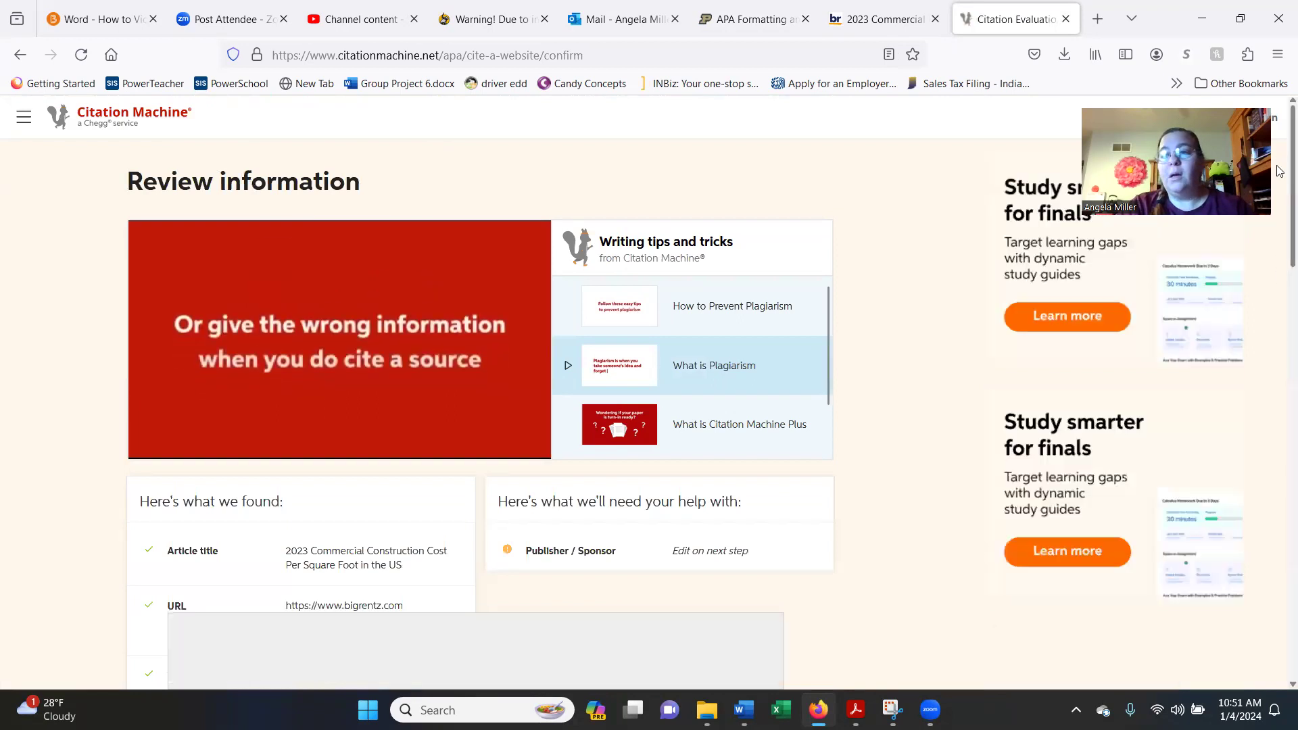
{"action": "scroll", "coordinate": [1279, 222], "scroll_direction": "down", "scroll_amount": 3}
{"action": "scroll", "coordinate": [1279, 223], "scroll_direction": "down", "scroll_amount": 2}
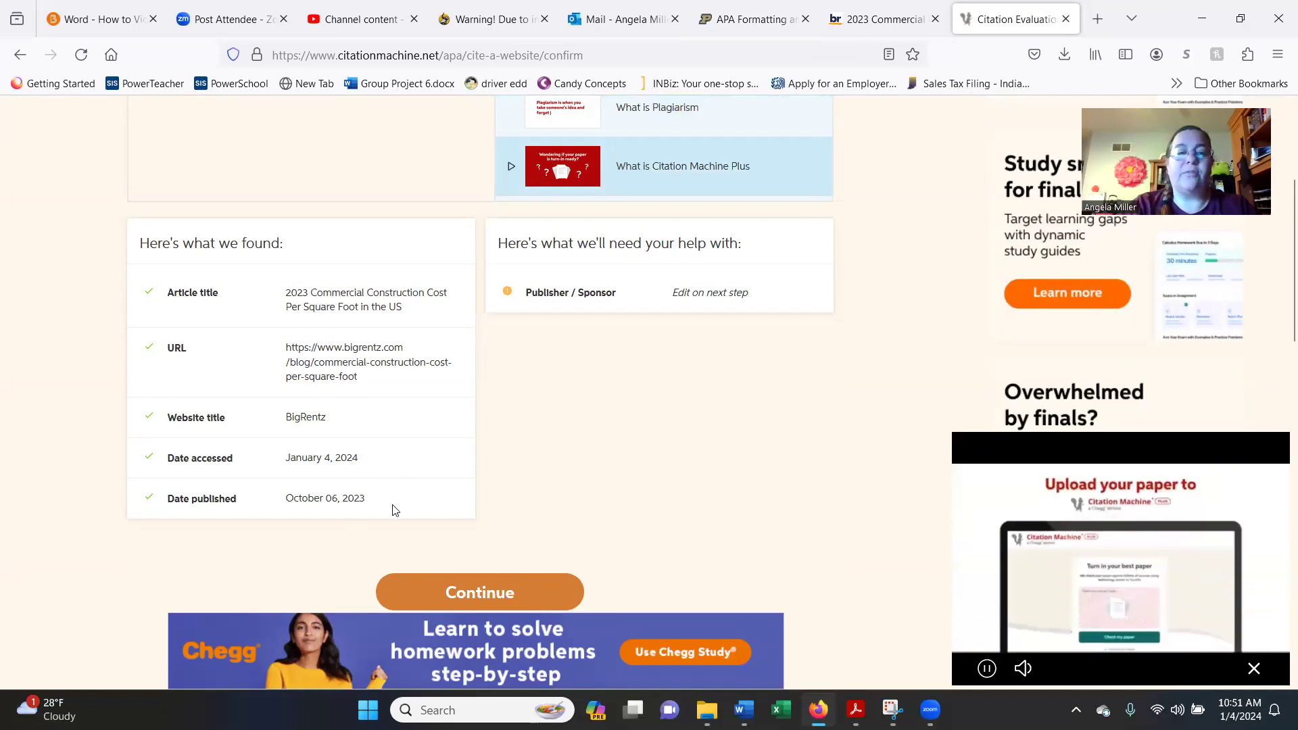
Open the finalize form and compare its author and dates with the BigRentz article
{"action": "left_click", "coordinate": [481, 593]}
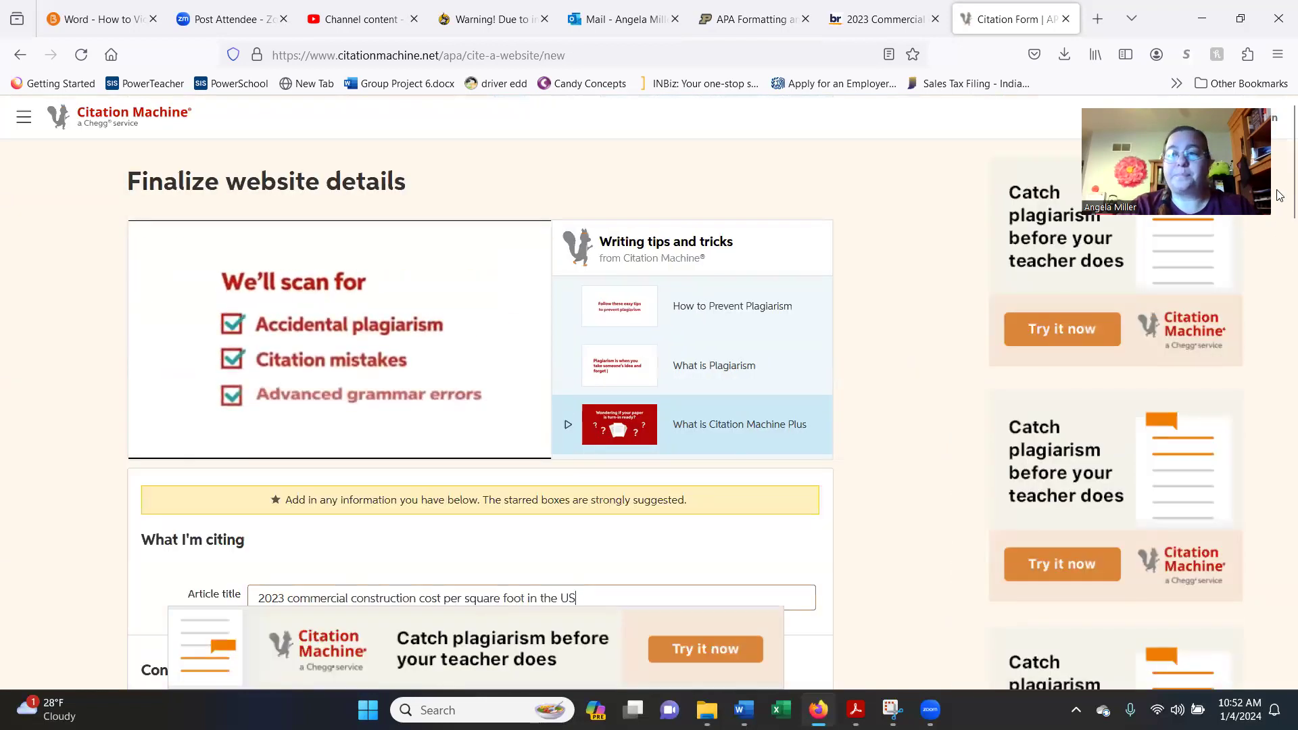
{"action": "scroll", "coordinate": [1280, 203], "scroll_direction": "down", "scroll_amount": 3}
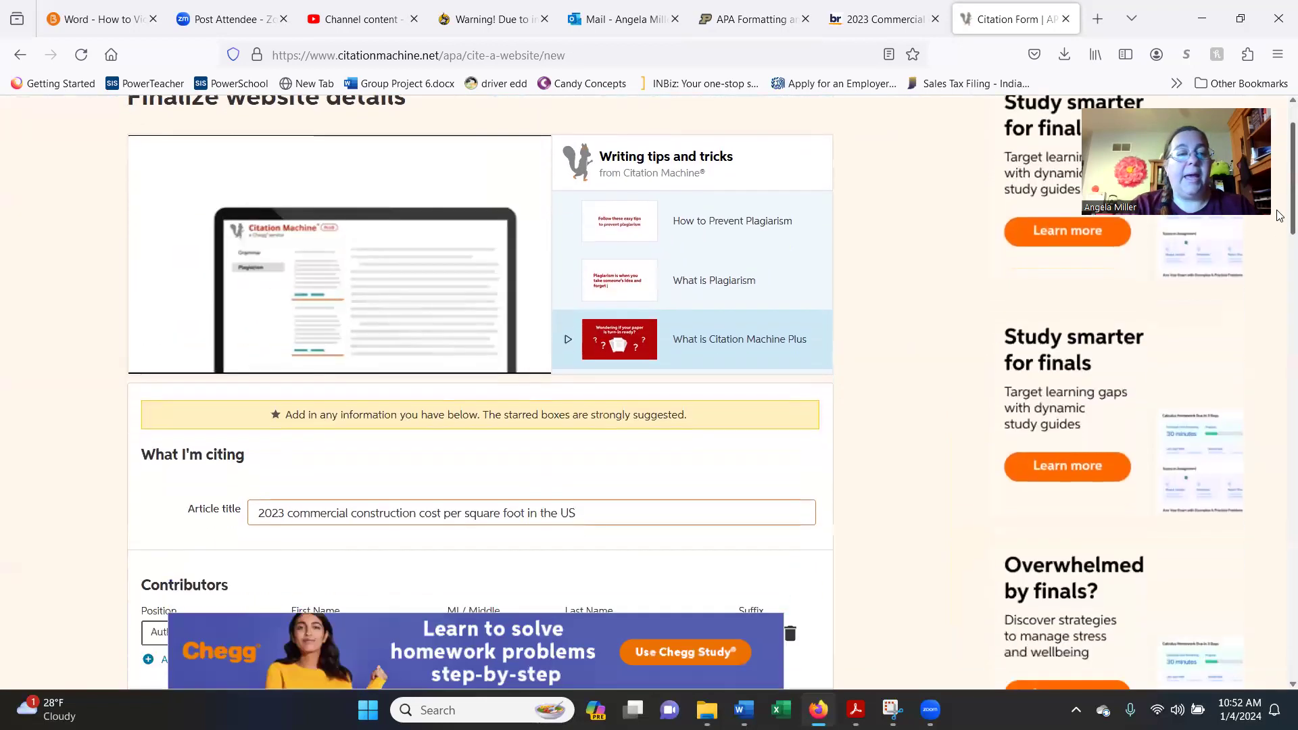
{"action": "scroll", "coordinate": [1280, 244], "scroll_direction": "down", "scroll_amount": 2}
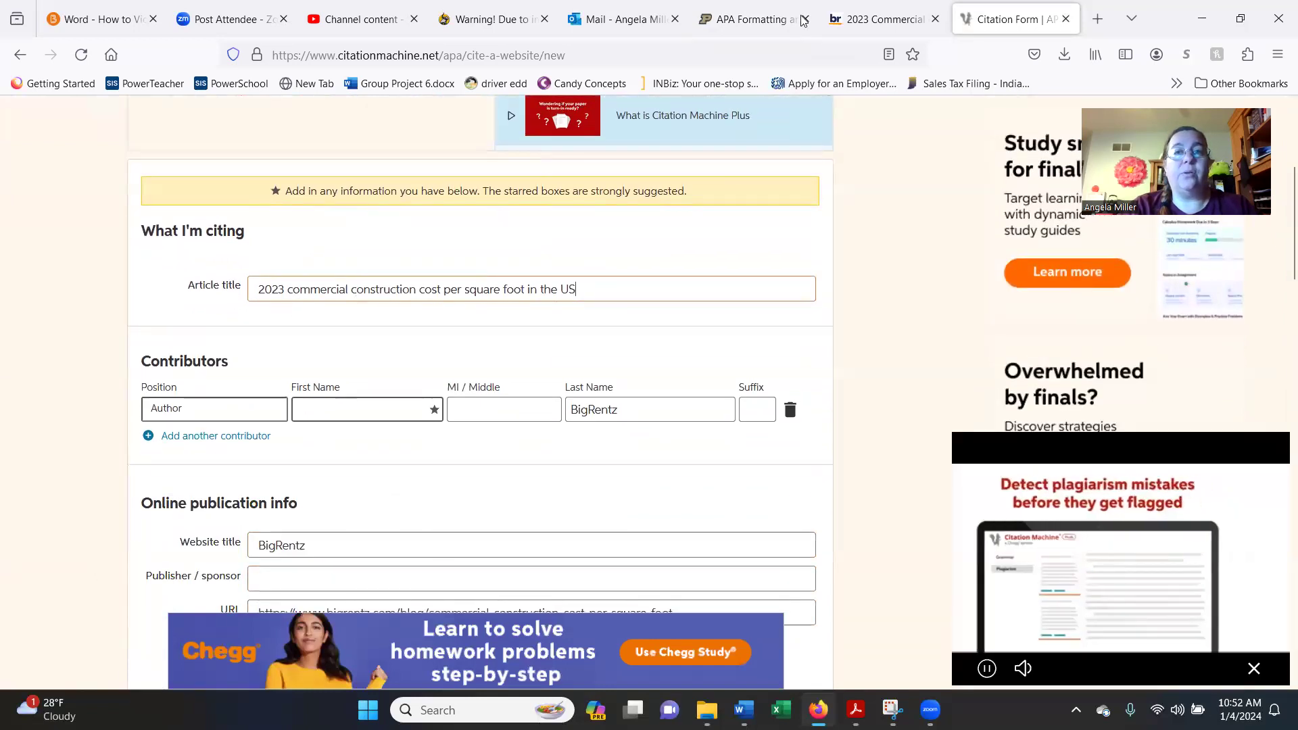
{"action": "left_click", "coordinate": [891, 20]}
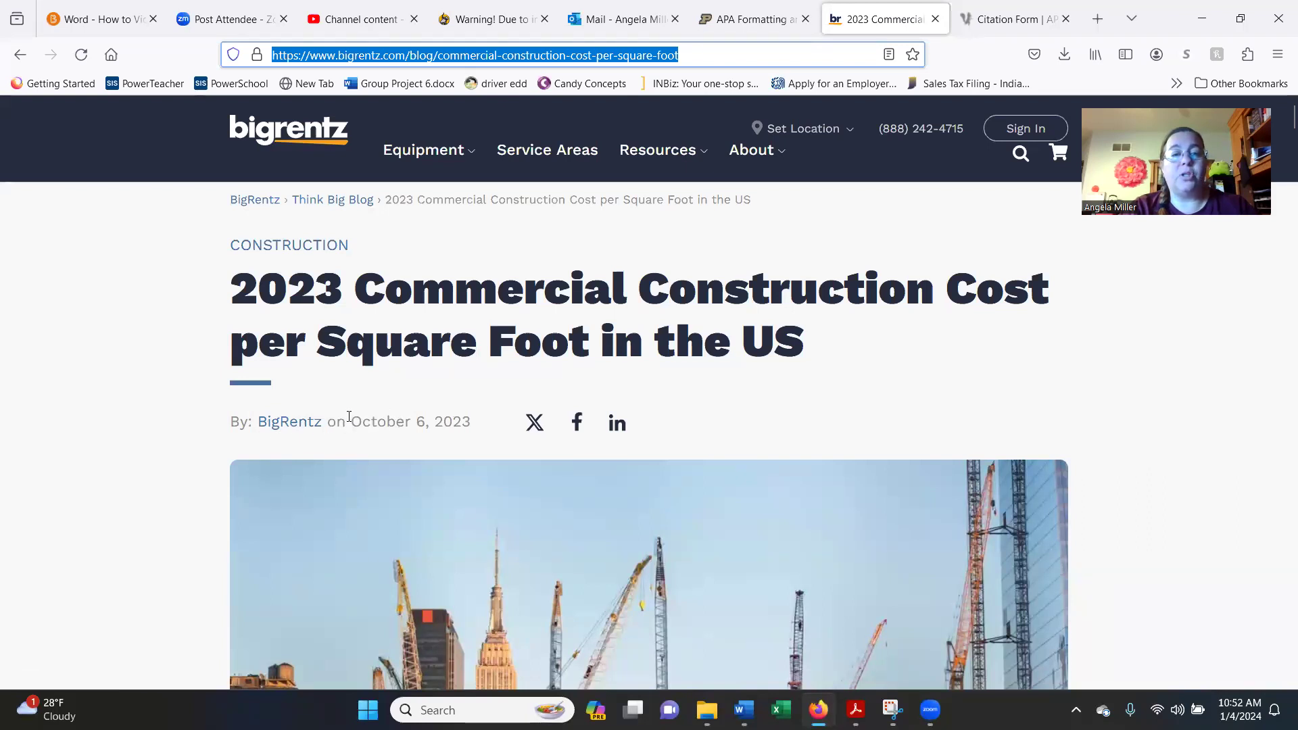
{"action": "key", "text": "ctrl+Tab"}
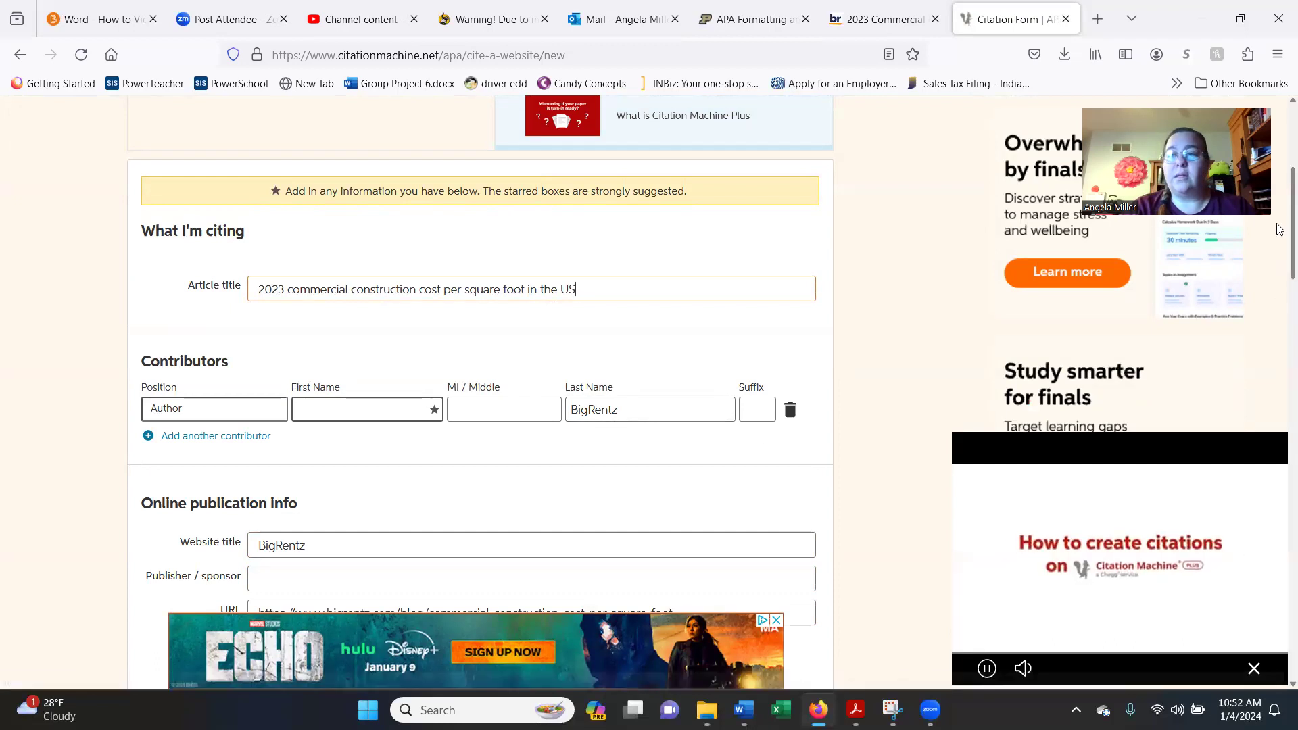
{"action": "scroll", "coordinate": [1280, 258], "scroll_direction": "down", "scroll_amount": 2}
{"action": "scroll", "coordinate": [1280, 257], "scroll_direction": "down", "scroll_amount": 2}
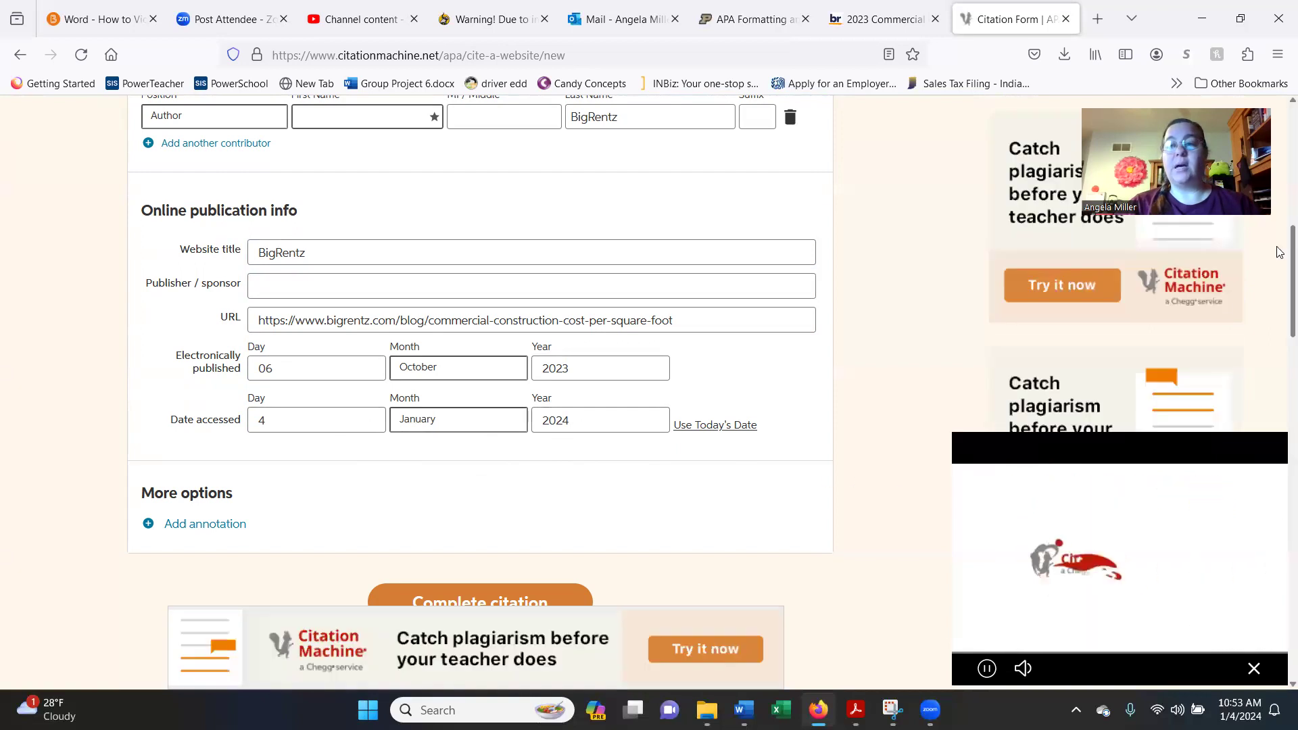
Complete the BigRentz citation, choosing the sponsored-message option to save it to a new list
{"action": "scroll", "coordinate": [675, 411], "scroll_direction": "down", "scroll_amount": 3}
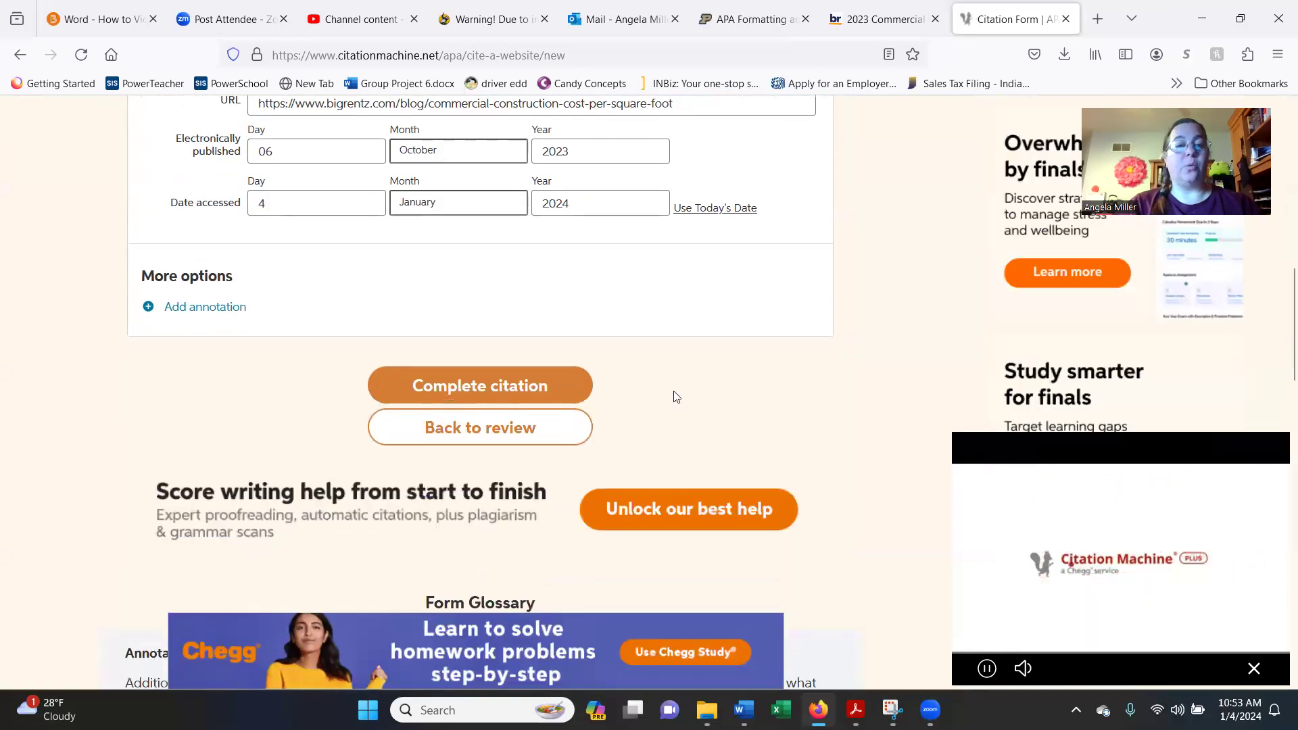
{"action": "left_click", "coordinate": [481, 387]}
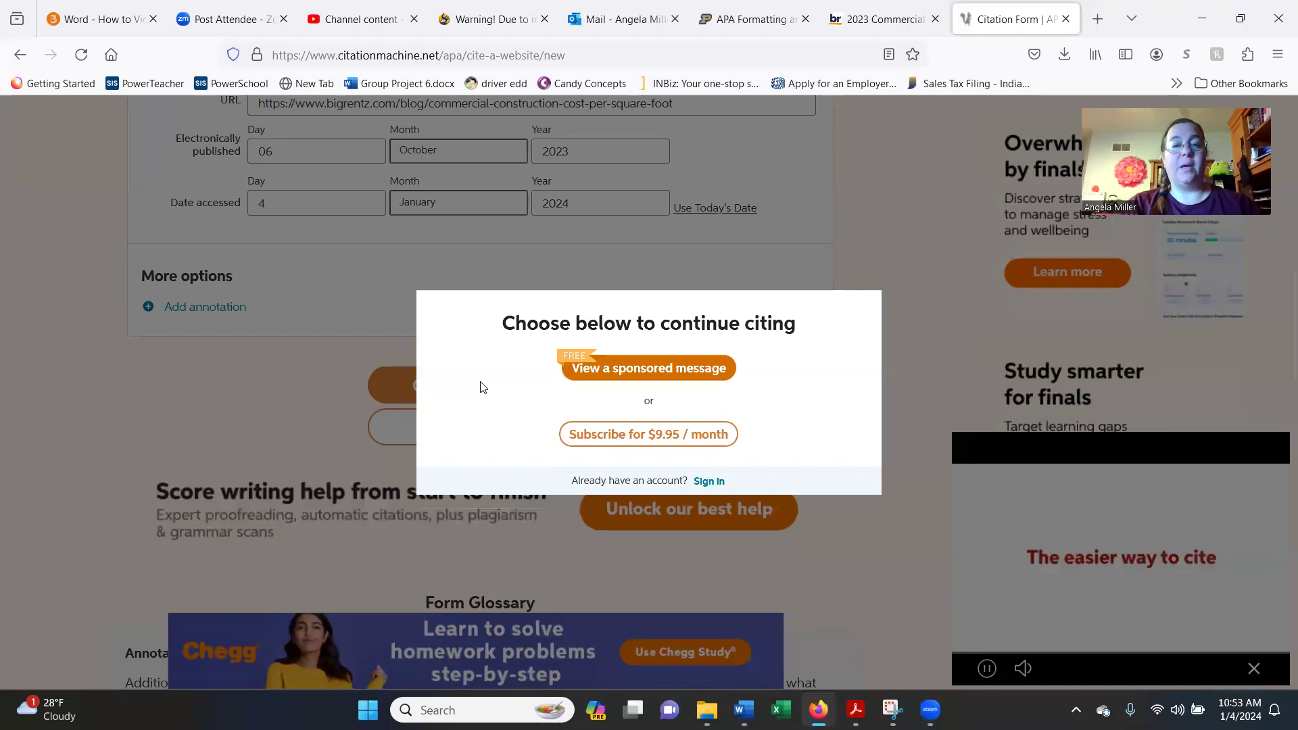
{"action": "left_click", "coordinate": [683, 370]}
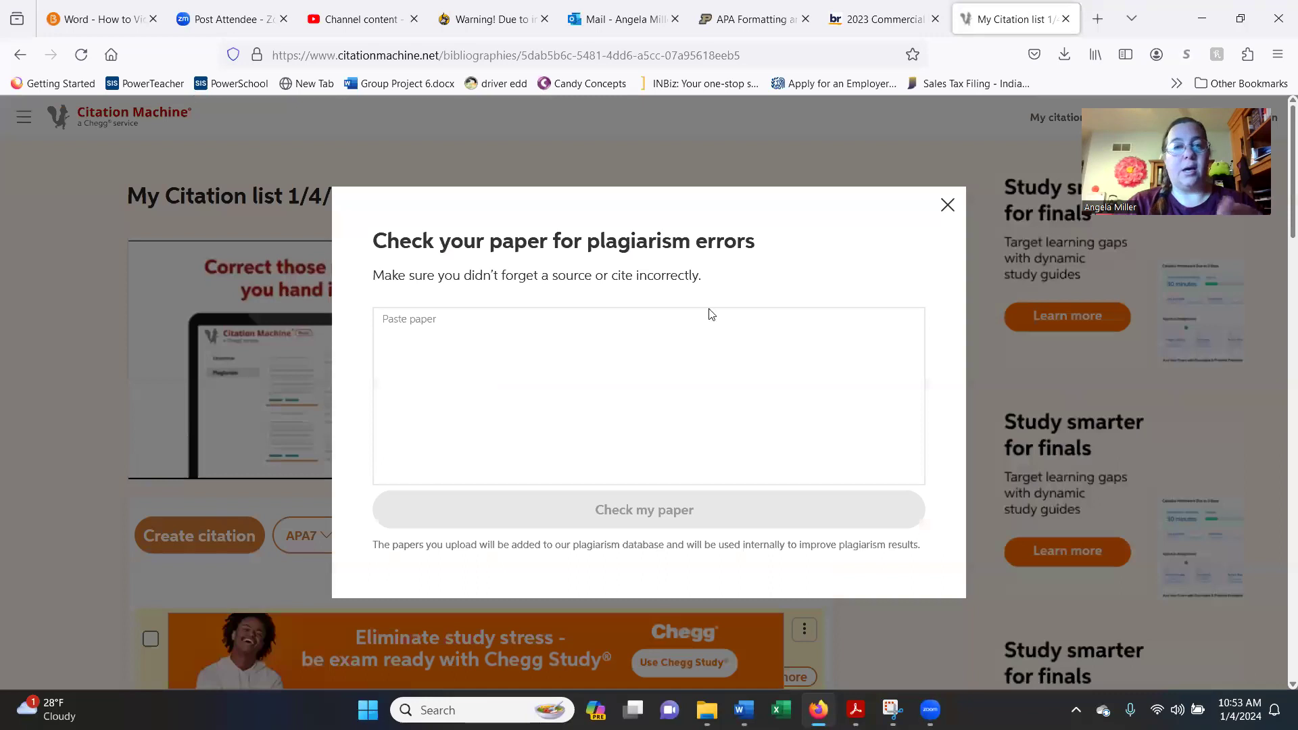
Dismiss the plagiarism popup and copy the BigRentz APA7 citation from the list
{"action": "left_click", "coordinate": [947, 205]}
{"action": "scroll", "coordinate": [1280, 264], "scroll_direction": "down", "scroll_amount": 4}
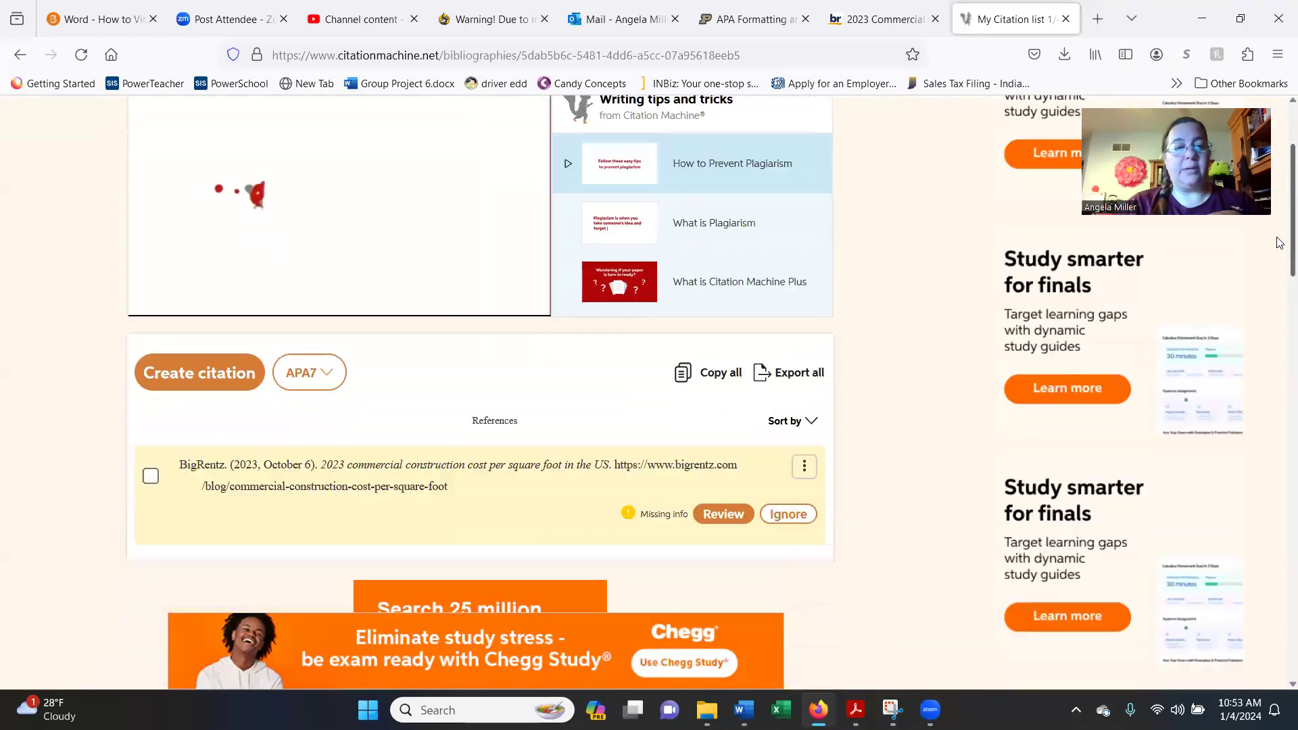
{"action": "mouse_move", "coordinate": [313, 368]}
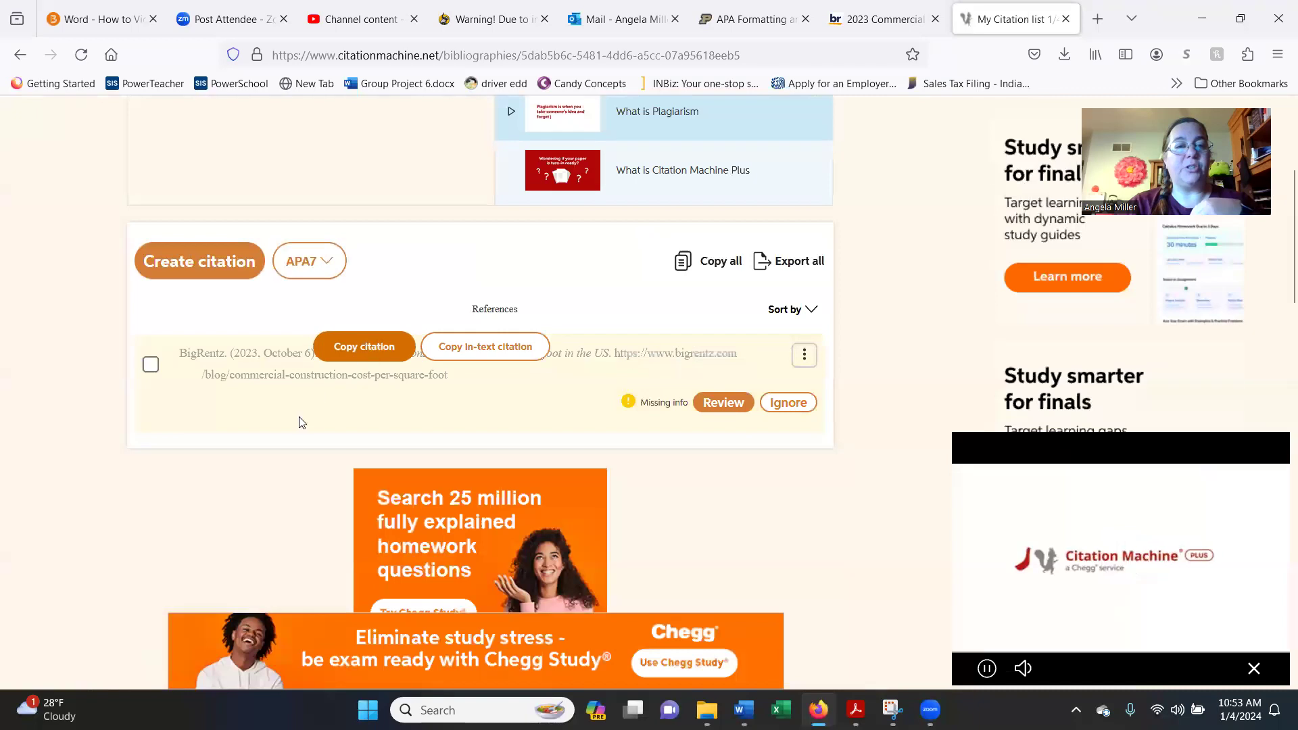
{"action": "mouse_move", "coordinate": [194, 356]}
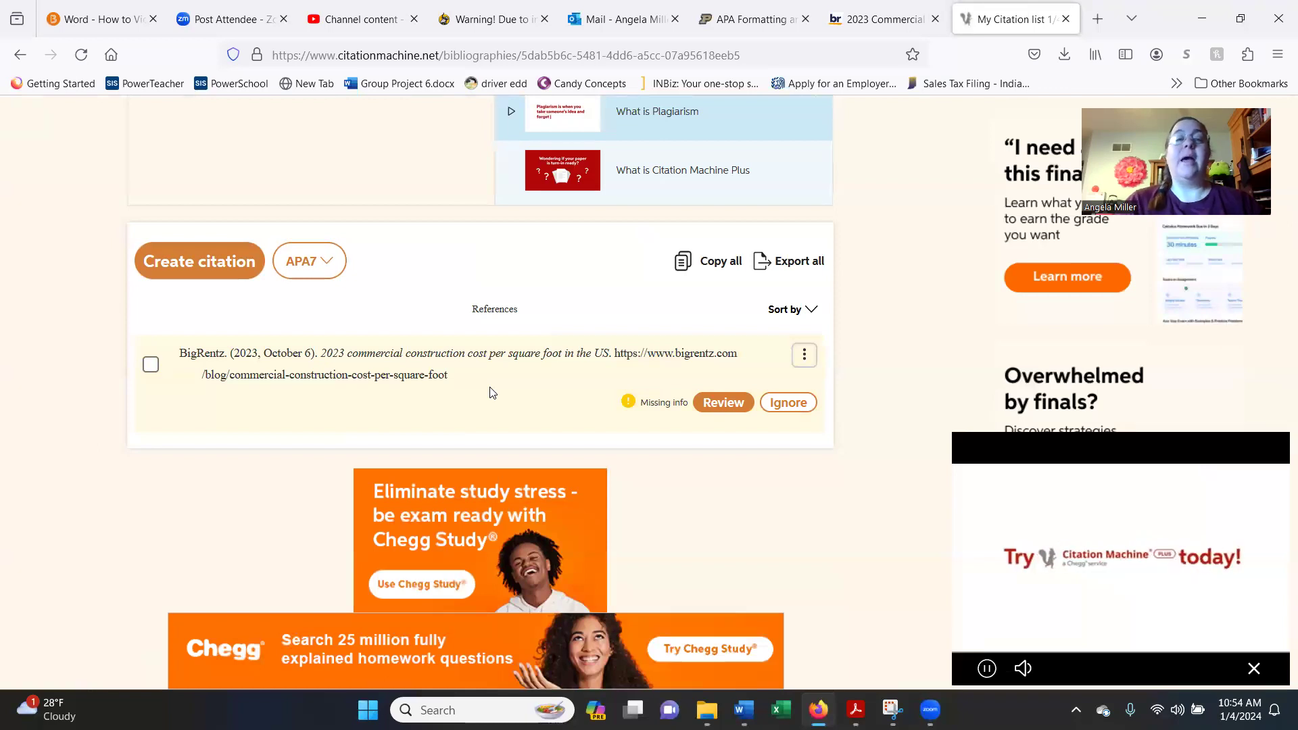
{"action": "mouse_move", "coordinate": [475, 385]}
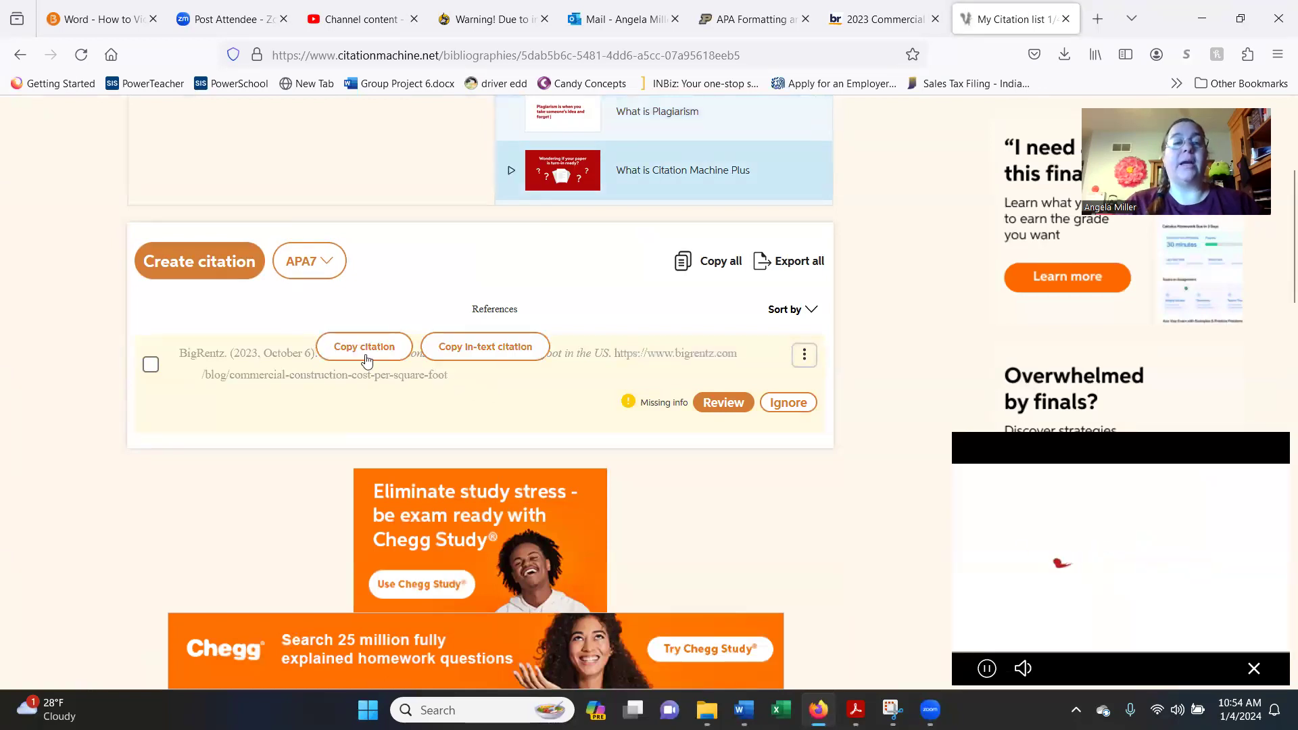
{"action": "left_click", "coordinate": [364, 348]}
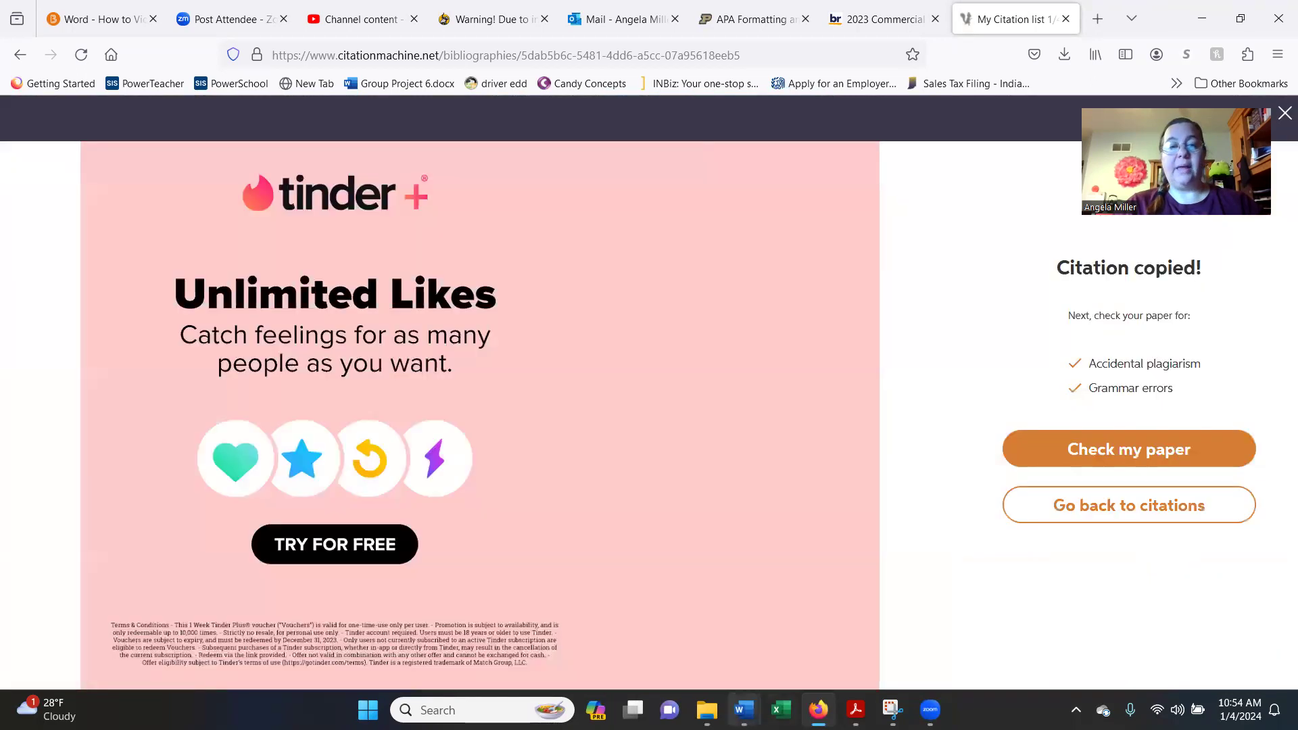
{"action": "left_click", "coordinate": [744, 710]}
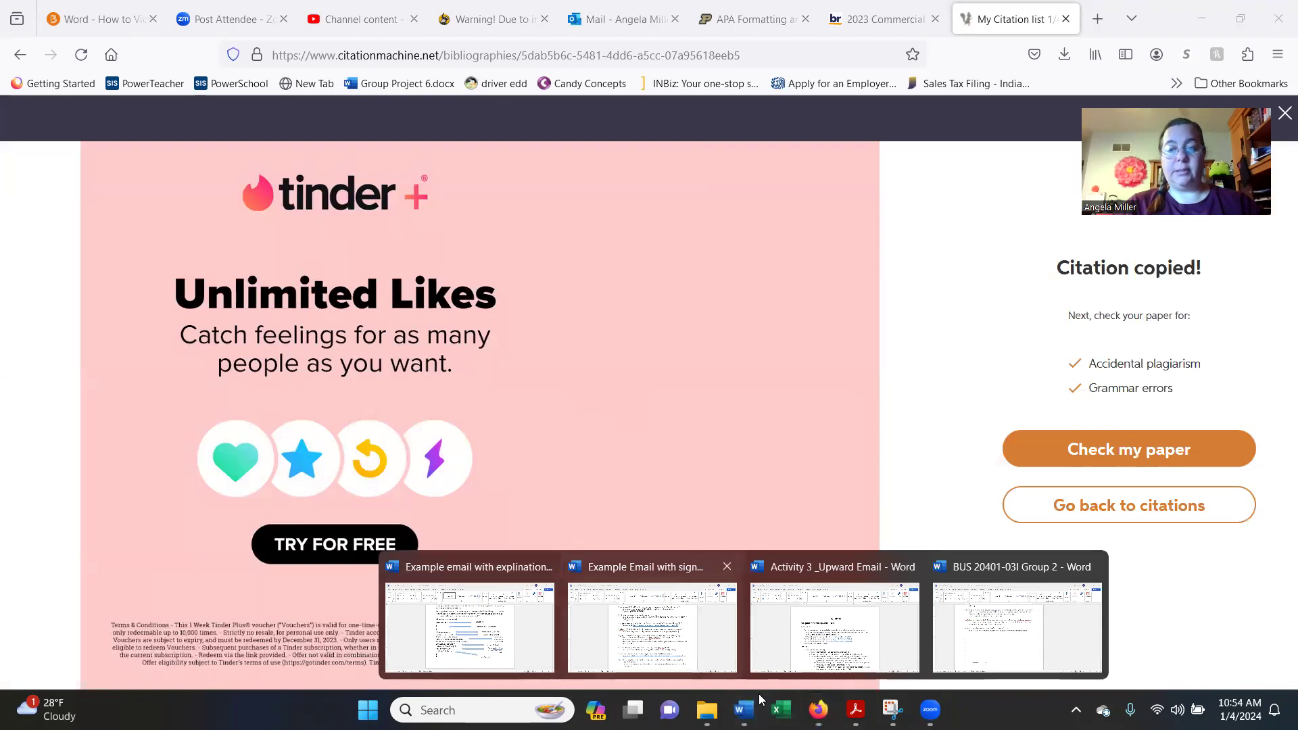
Paste the copied BigRentz citation on a new line after the existing BigRentz entry
{"action": "left_click", "coordinate": [653, 622]}
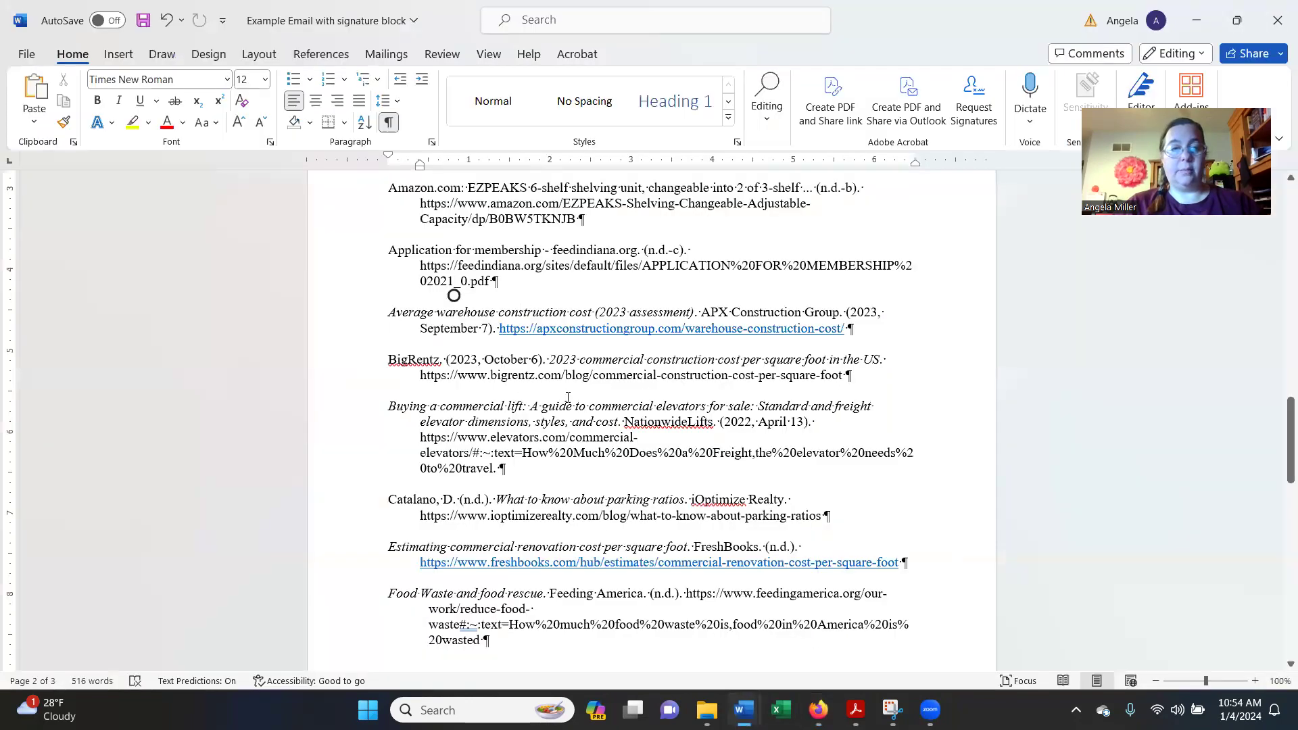
{"action": "left_click", "coordinate": [859, 375]}
{"action": "key", "text": "Return"}
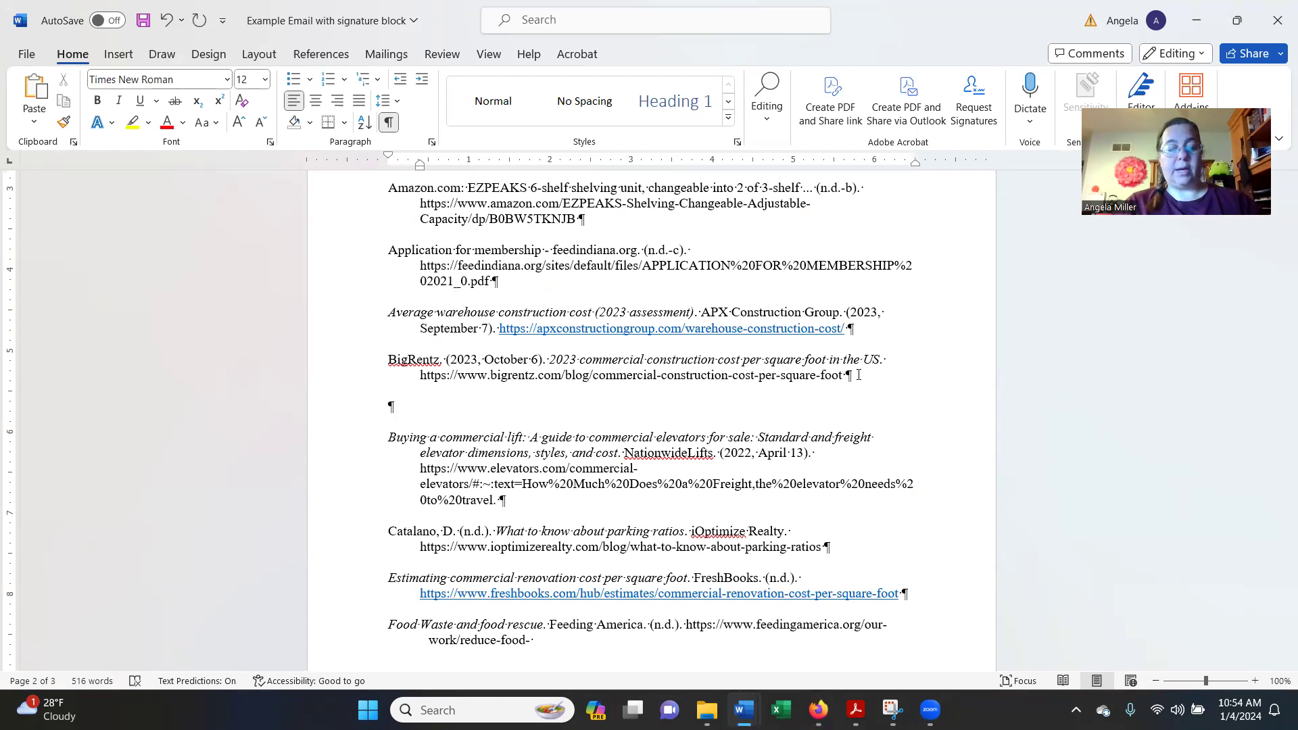
{"action": "type", "text": "BigRentz. (2023, October 6). 2023 commercial construction cost per square foot in the US. https://www.bigrentz.com/blog/commercial-construction-cost-per-square-foot"}
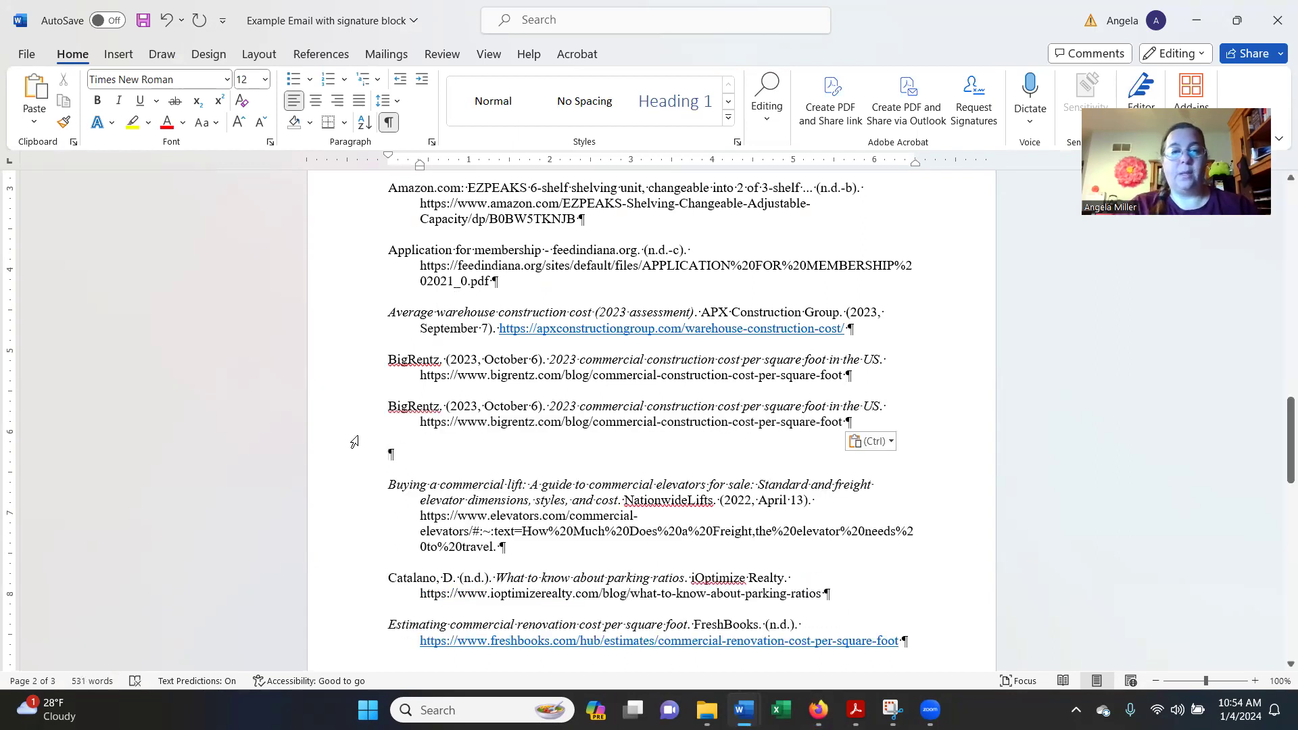
Remove the leftover blank line and delete the duplicate BigRentz entry
{"action": "double_click", "coordinate": [428, 408]}
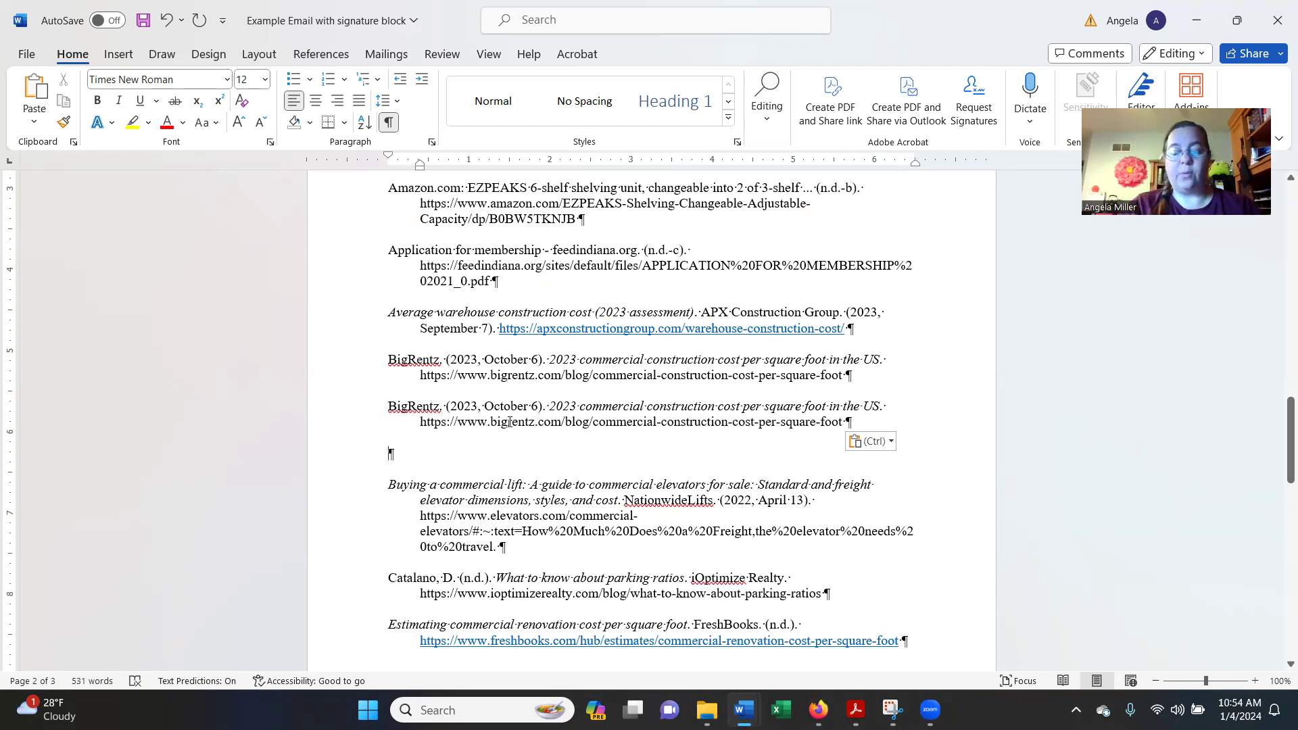
{"action": "key", "text": "Down"}
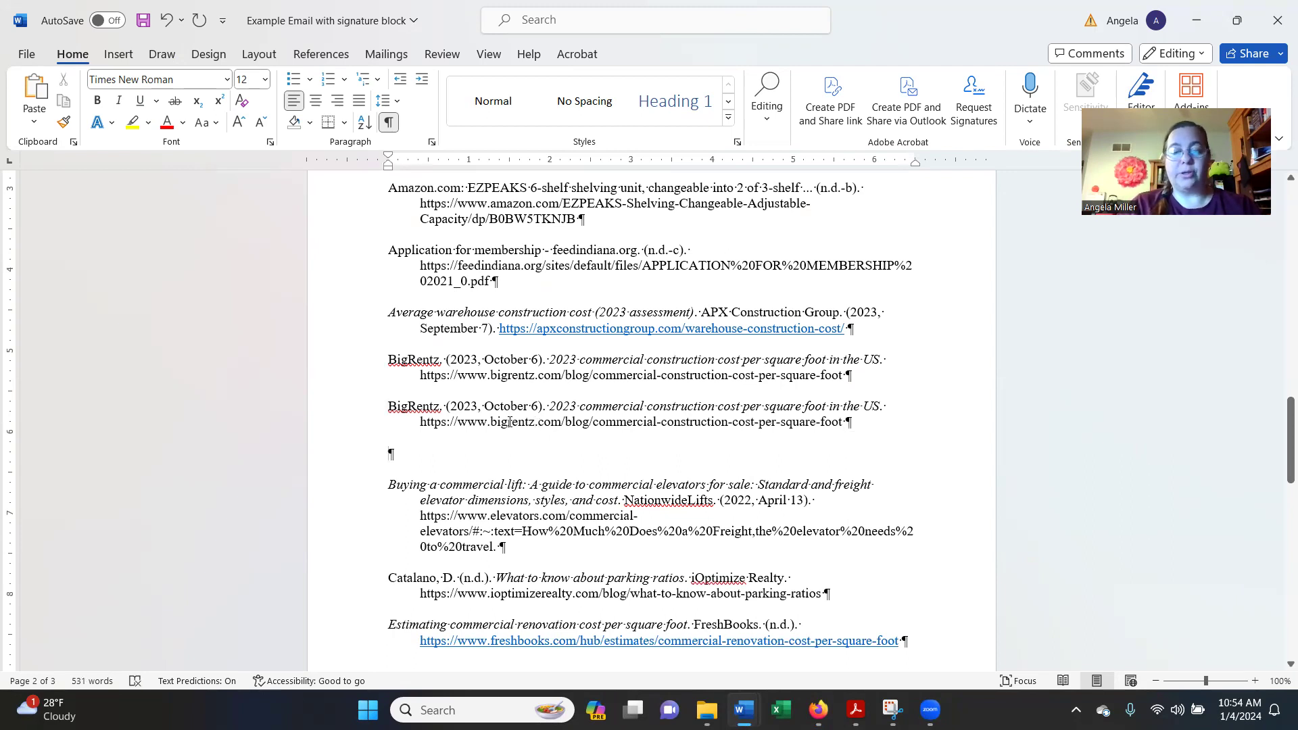
{"action": "key", "text": "BackSpace"}
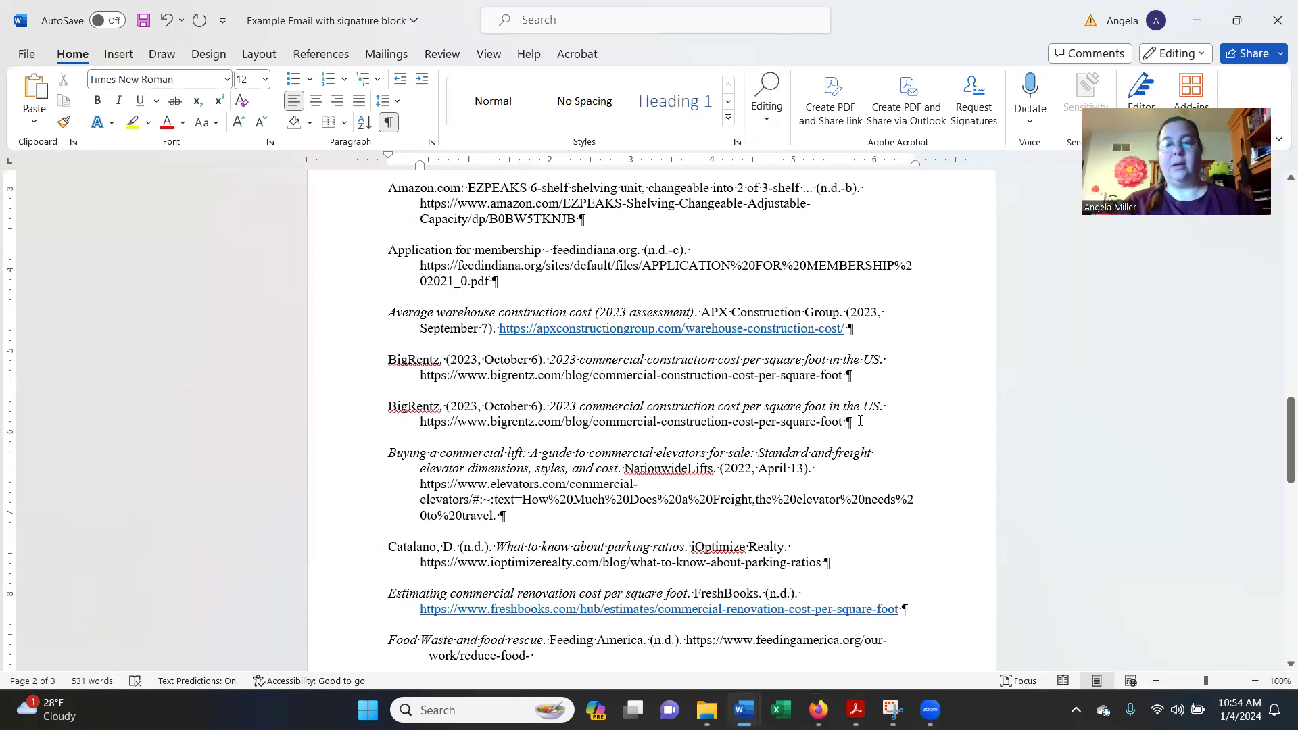
{"action": "left_click_drag", "start_coordinate": [756, 424], "coordinate": [372, 406]}
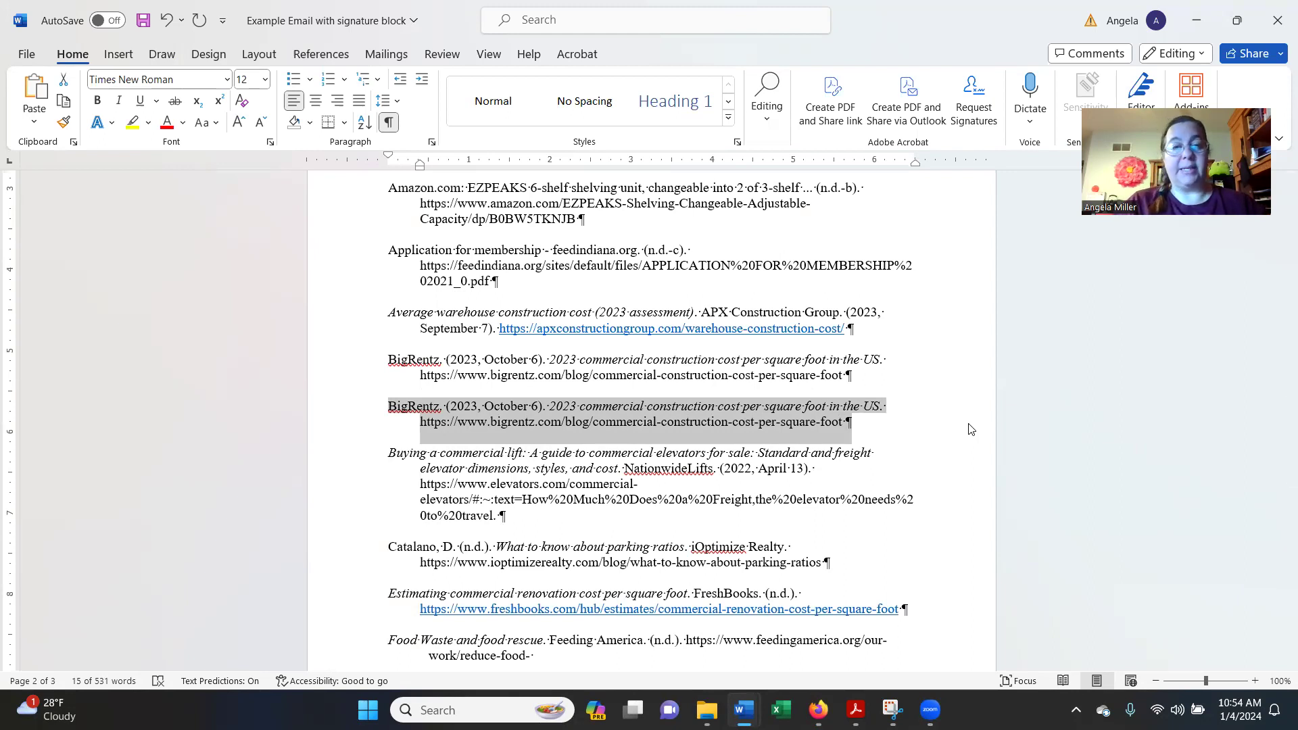
{"action": "key", "text": "Delete"}
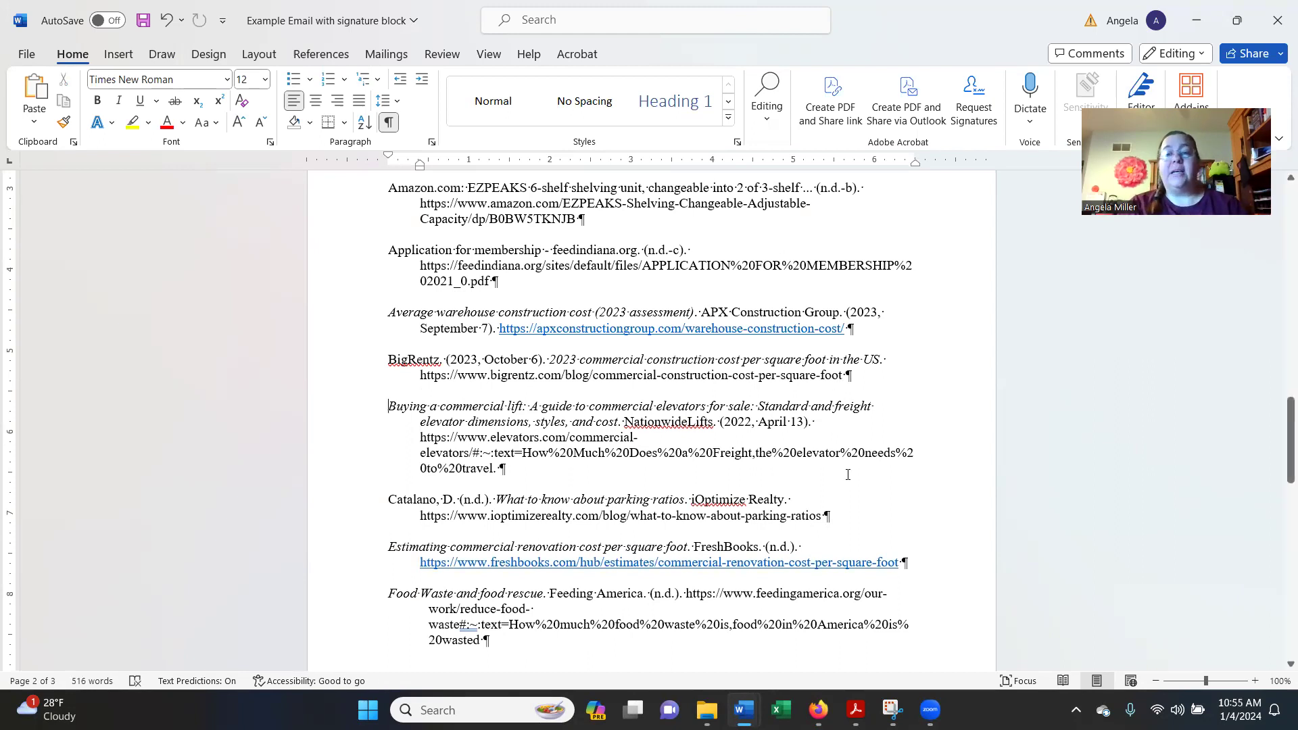
{"action": "left_click_drag", "start_coordinate": [1281, 424], "coordinate": [1279, 361]}
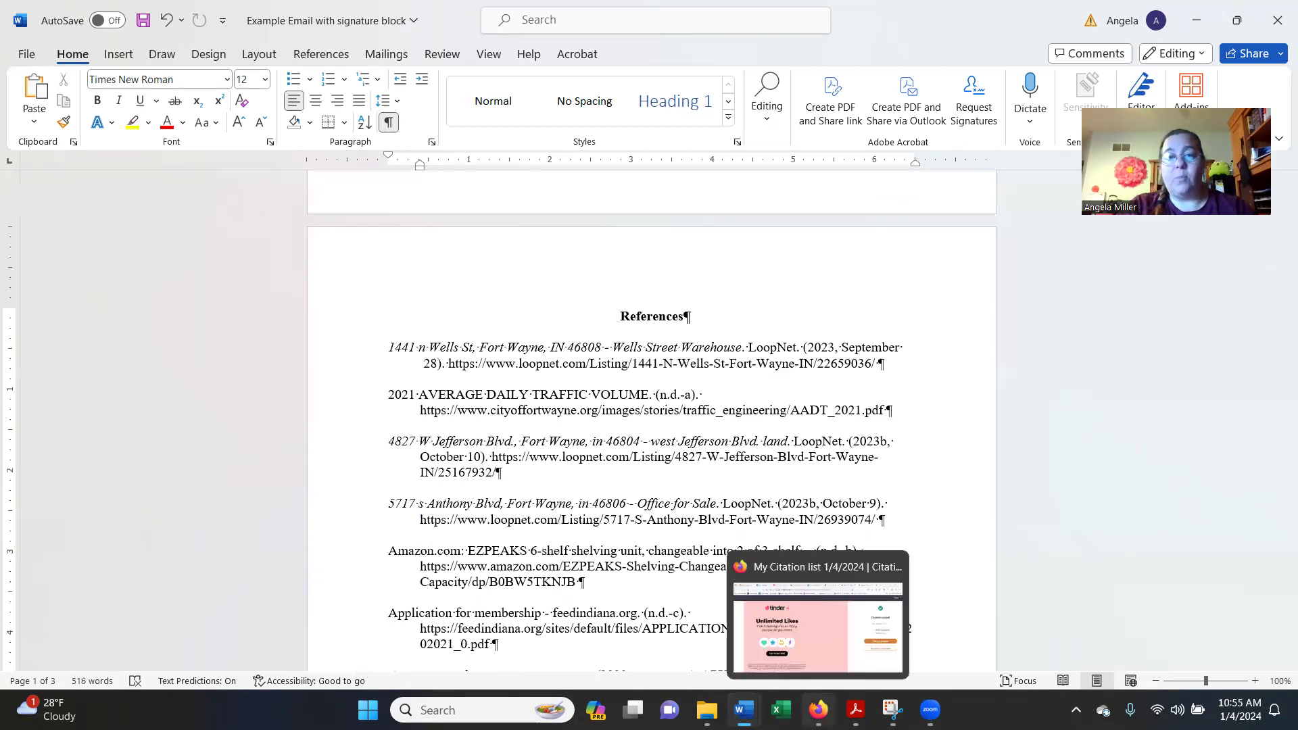
Return to Firefox and bring up the Purdue OWL APA Formatting tab
{"action": "left_click", "coordinate": [818, 710]}
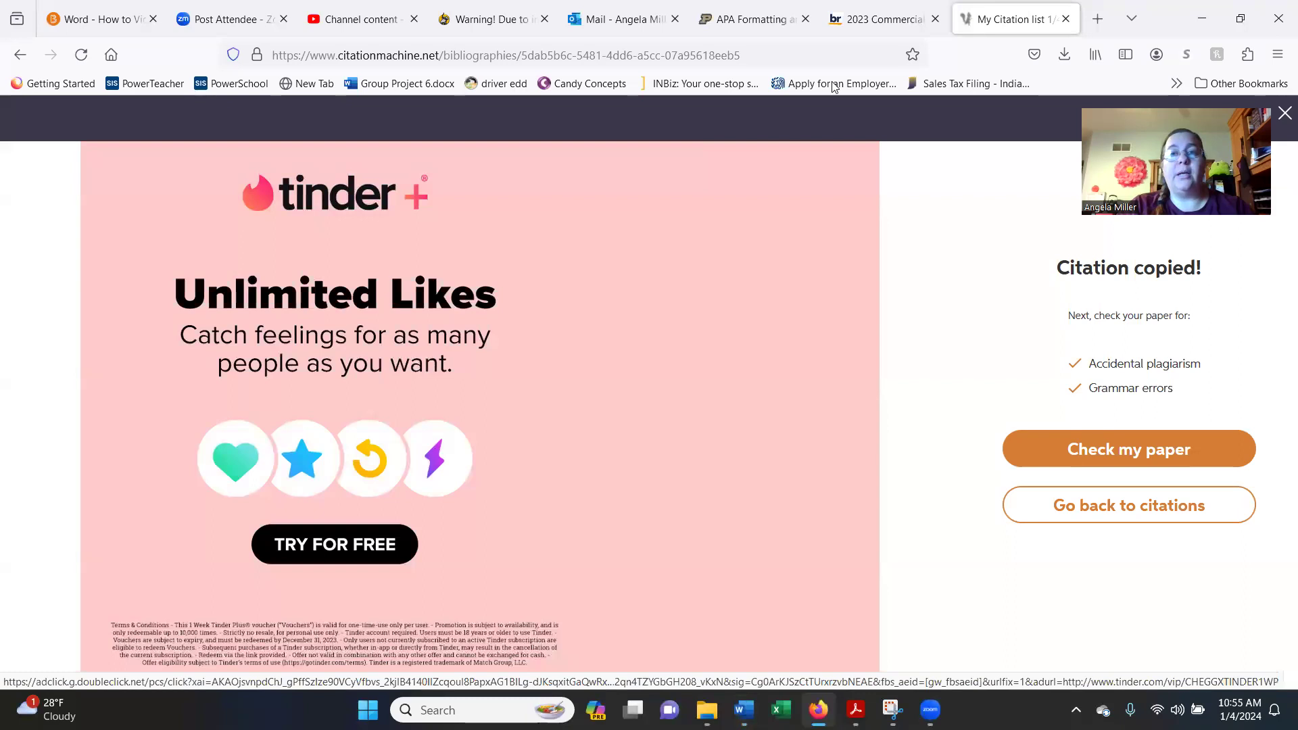
{"action": "left_click", "coordinate": [490, 24]}
{"action": "left_click", "coordinate": [612, 20]}
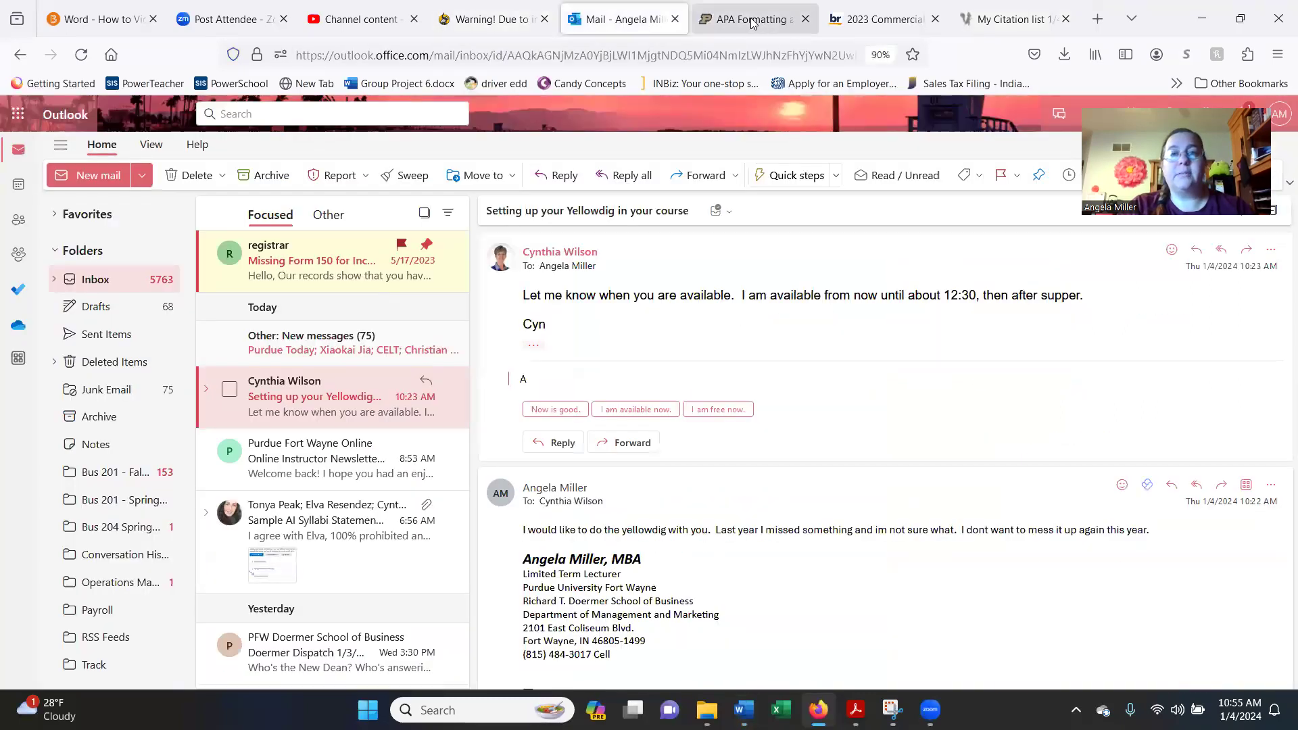
{"action": "left_click", "coordinate": [752, 24]}
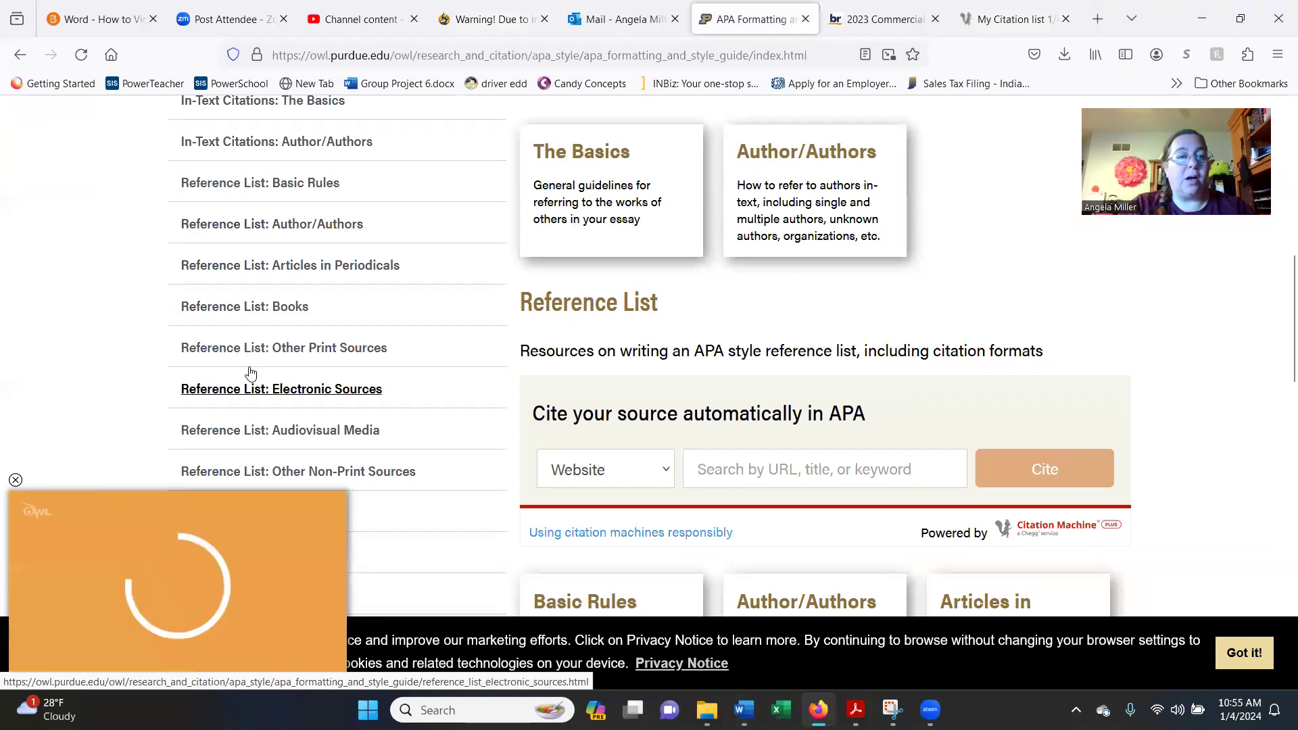
{"action": "scroll", "coordinate": [1279, 329], "scroll_direction": "up", "scroll_amount": 1}
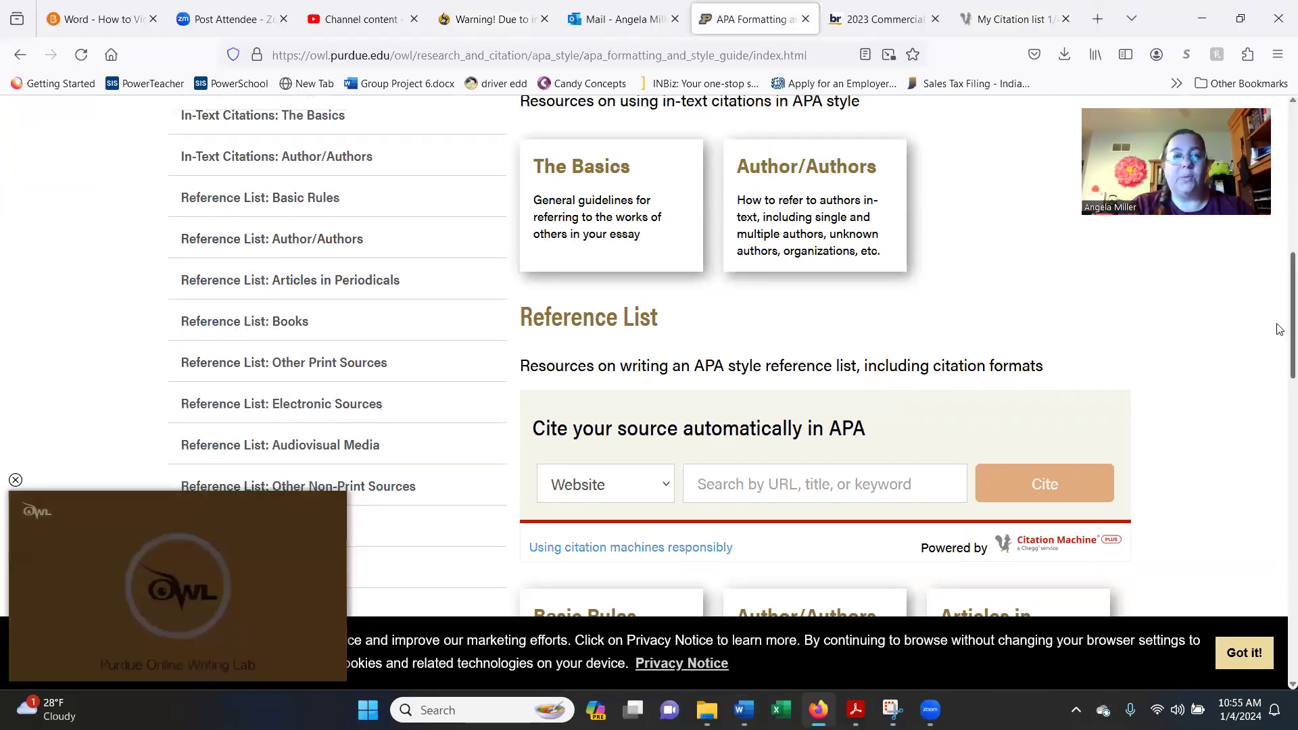
{"action": "scroll", "coordinate": [1280, 330], "scroll_direction": "up", "scroll_amount": 2}
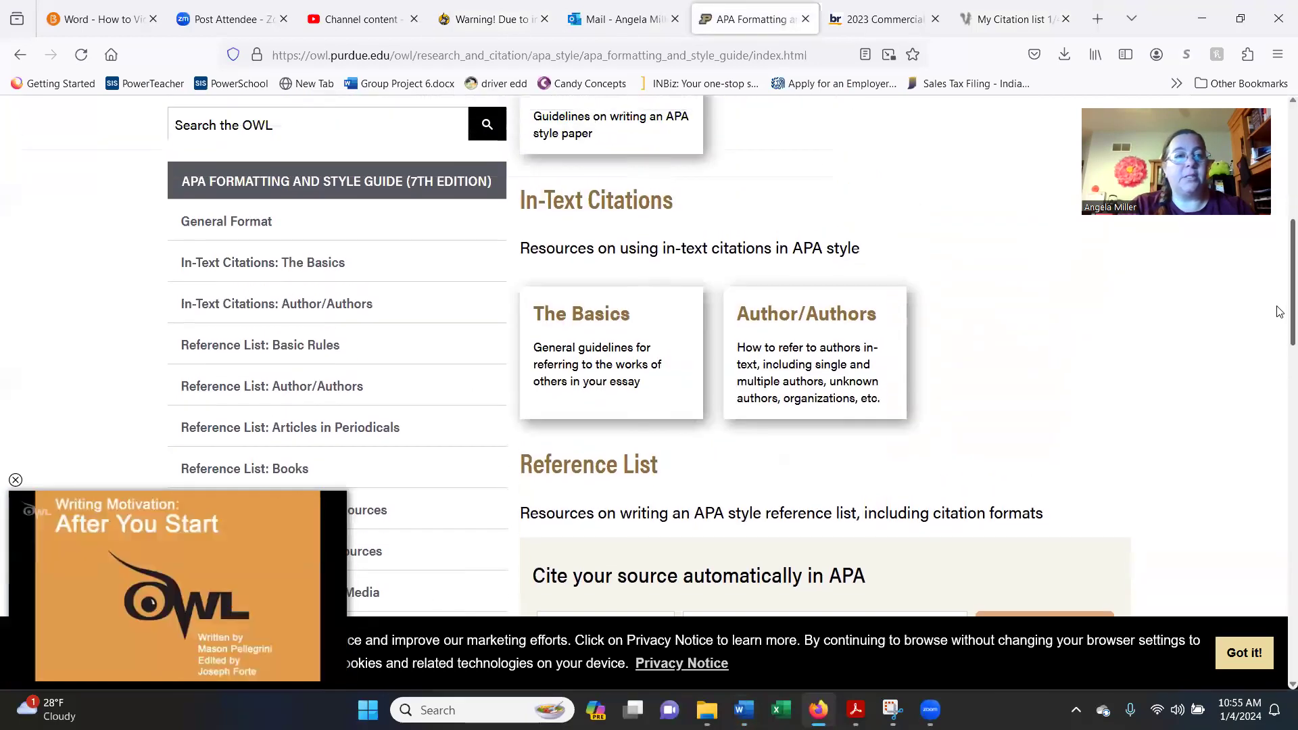
Go to In-Text Citations: Author/Authors and review the one-author examples like (Ahmed, 2016)
{"action": "left_click", "coordinate": [263, 305]}
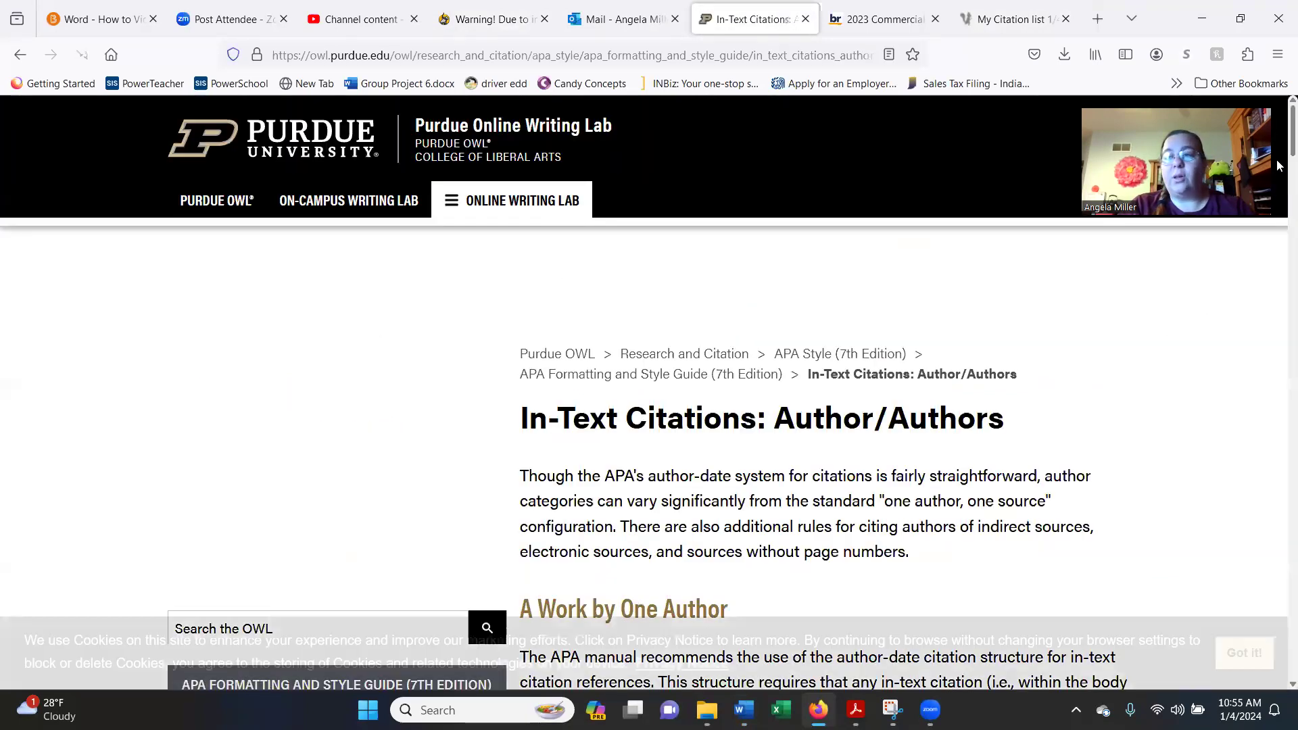
{"action": "scroll", "coordinate": [1280, 175], "scroll_direction": "down", "scroll_amount": 7}
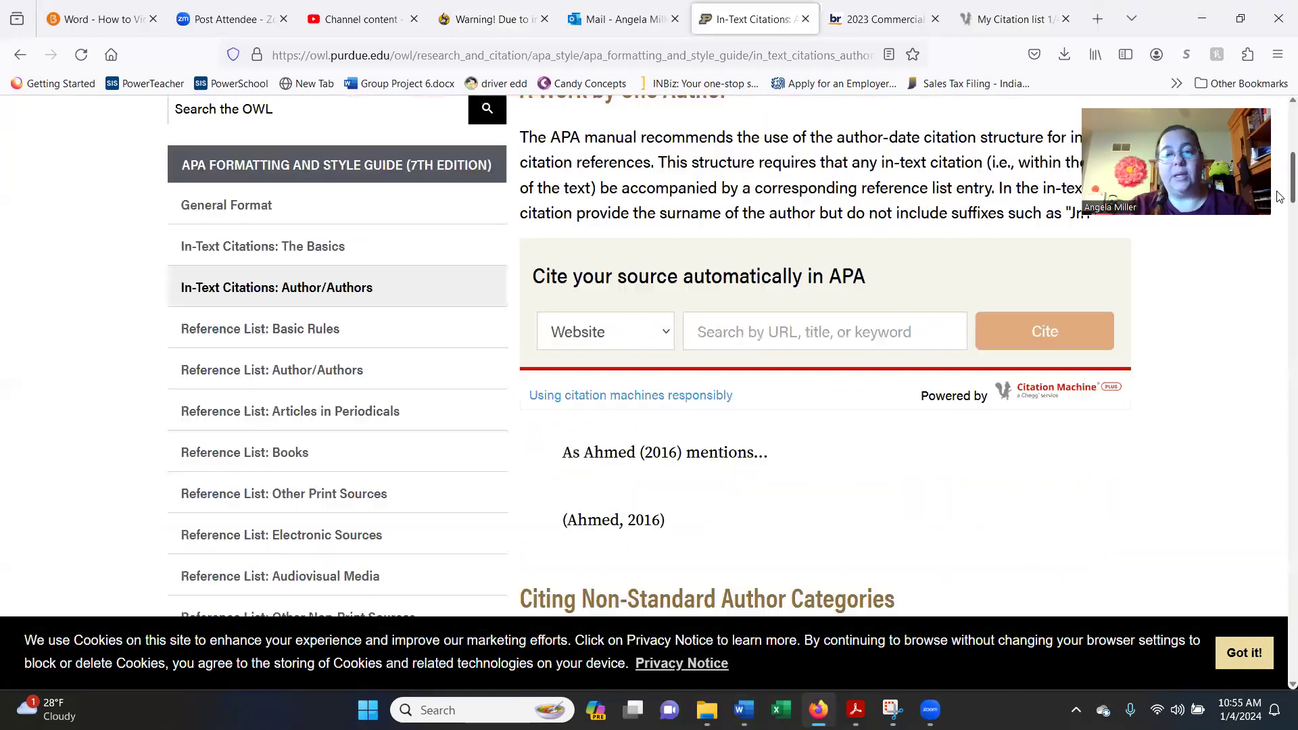
{"action": "scroll", "coordinate": [1279, 196], "scroll_direction": "down", "scroll_amount": 1}
{"action": "scroll", "coordinate": [575, 295], "scroll_direction": "down", "scroll_amount": 2}
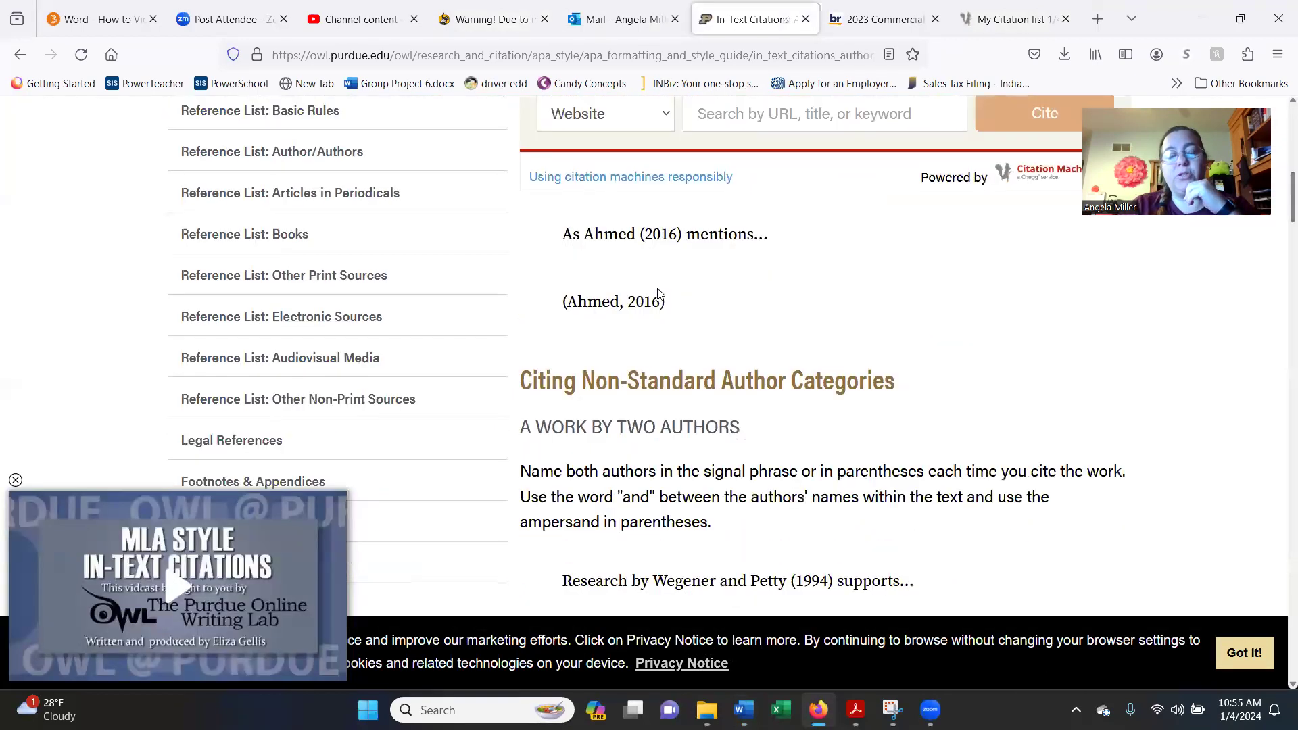